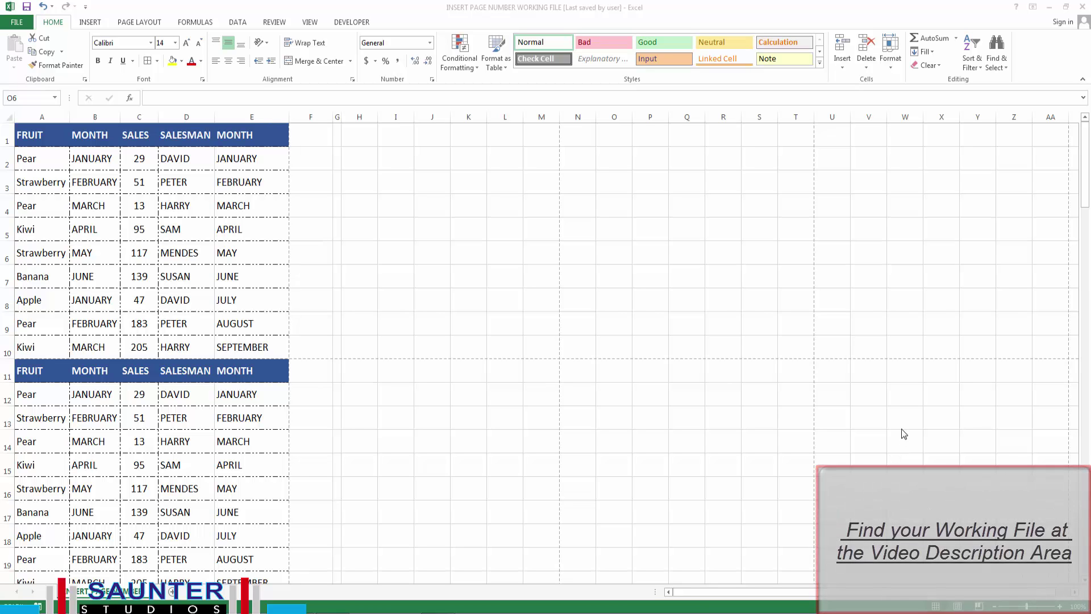
- Open Page Setup from the Page Layout tab and show its Header/Footer settings
left_click(130, 23)
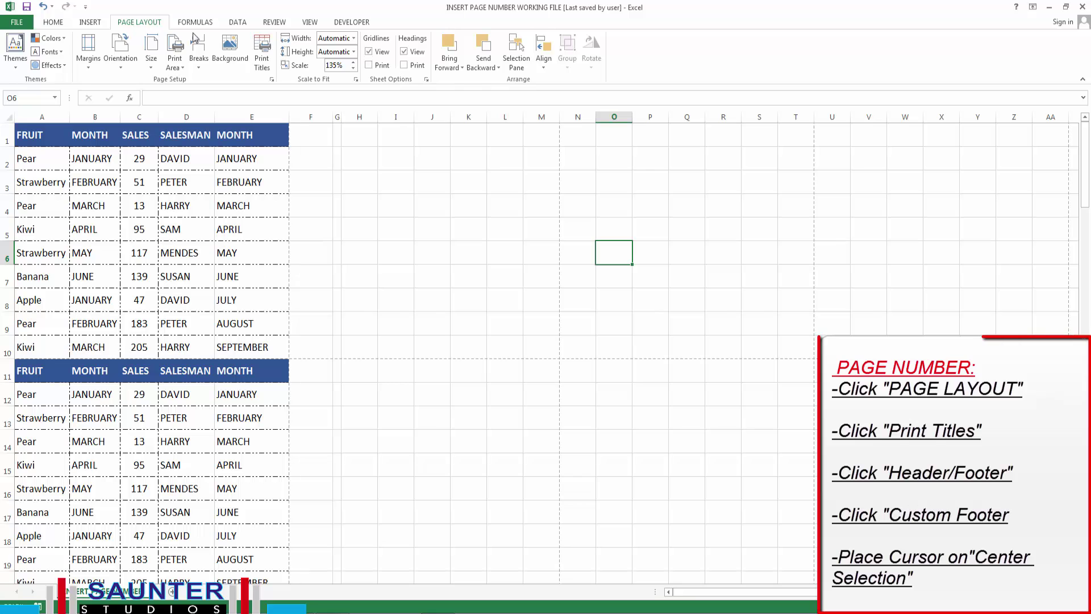
left_click(263, 49)
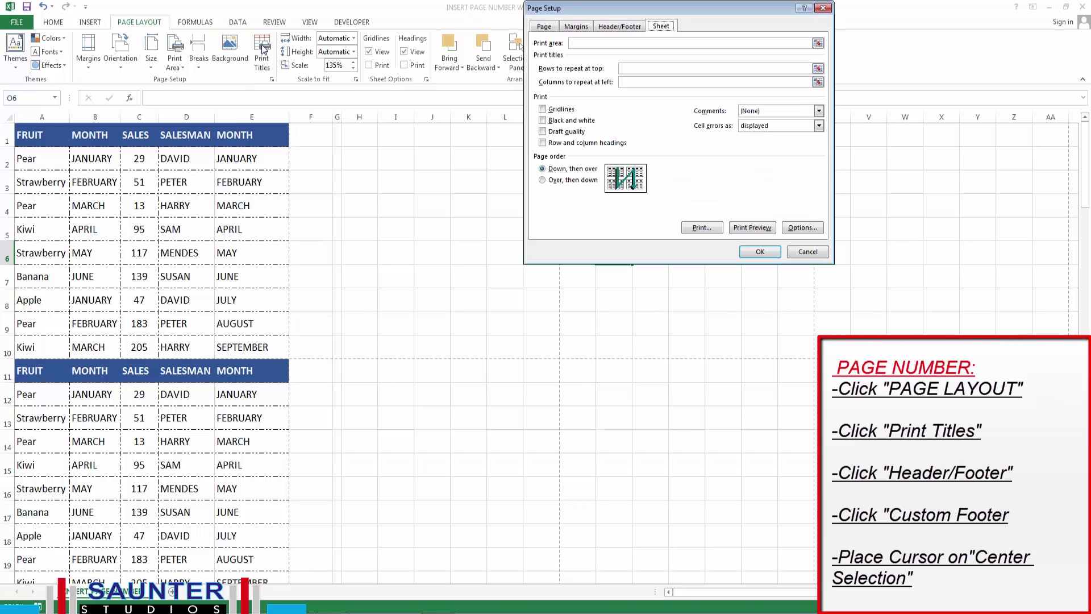
left_click(622, 27)
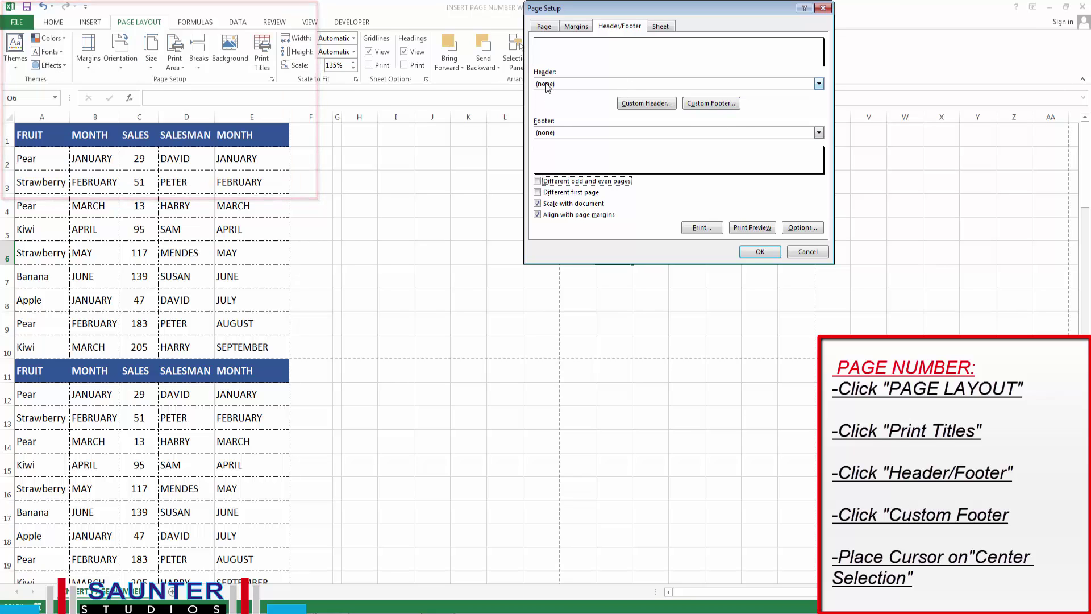
- Add page number and total pages codes to the custom footer's centre section
left_click(710, 103)
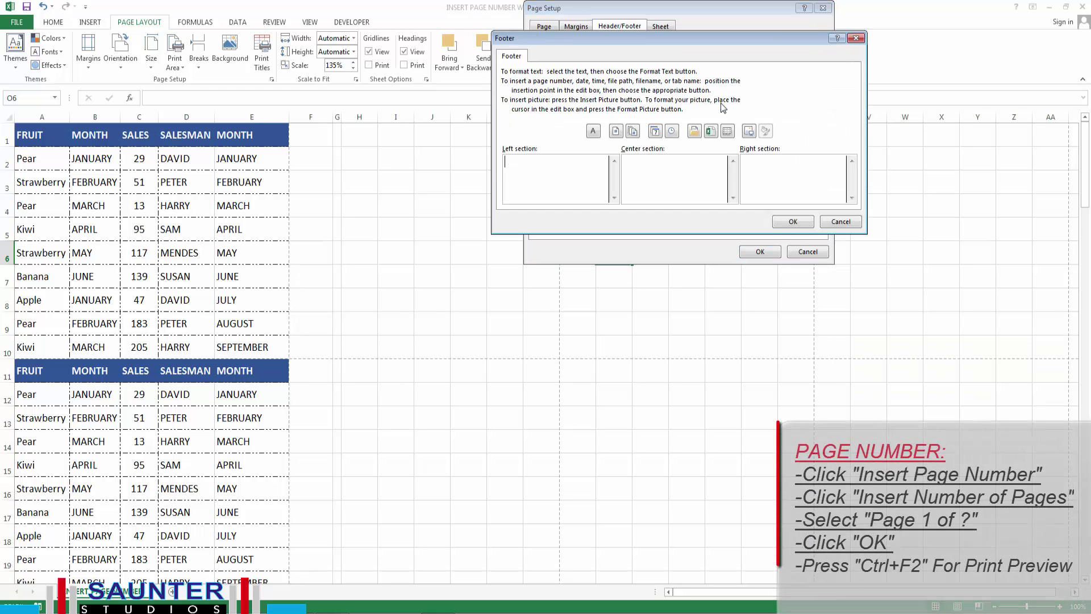
left_click(646, 171)
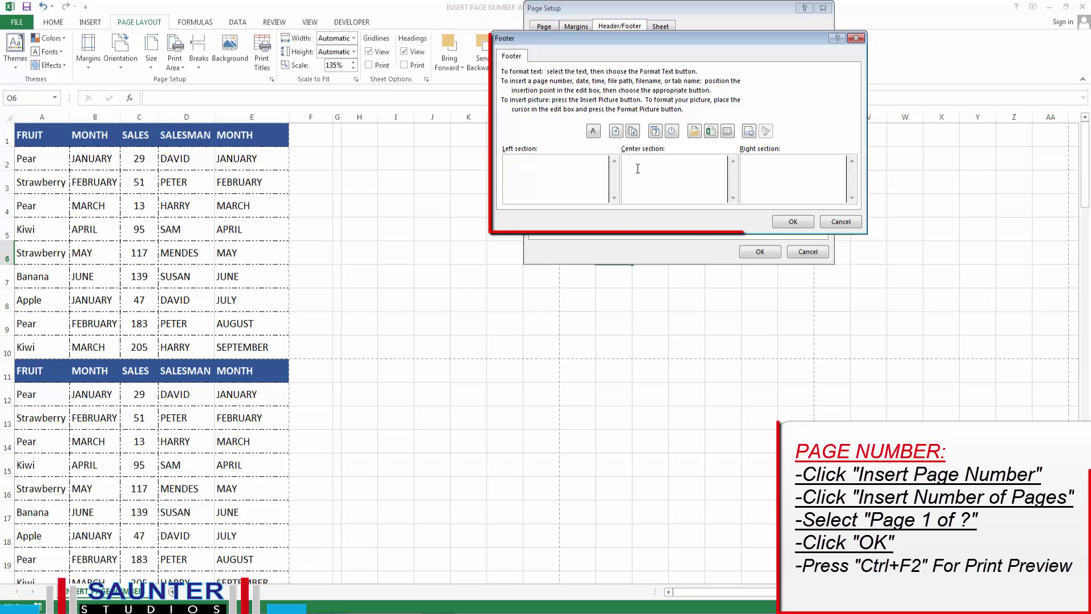
left_click(616, 131)
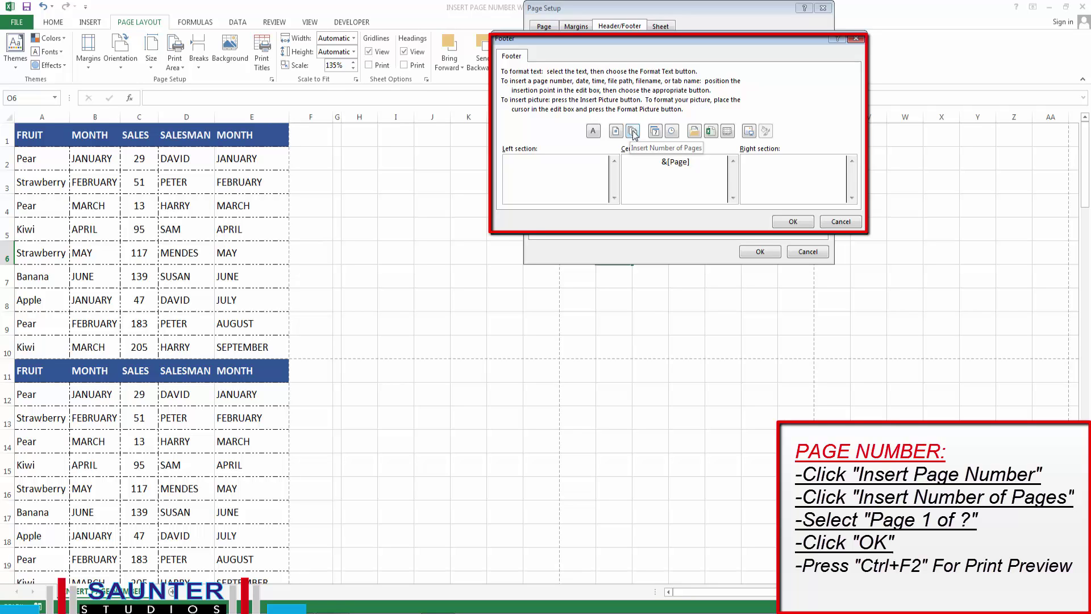
left_click(633, 132)
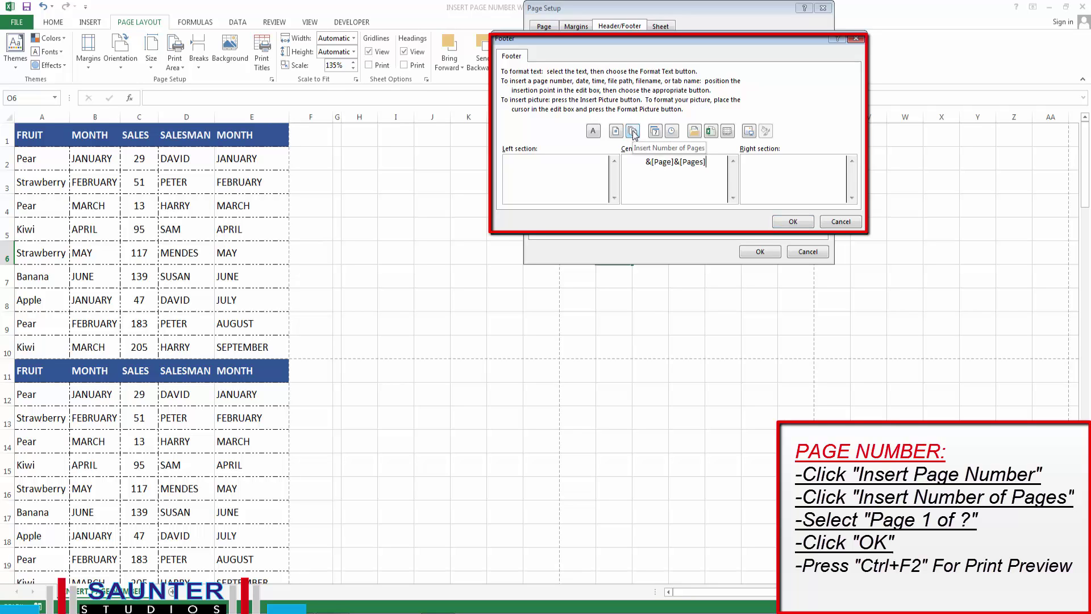
left_click(793, 222)
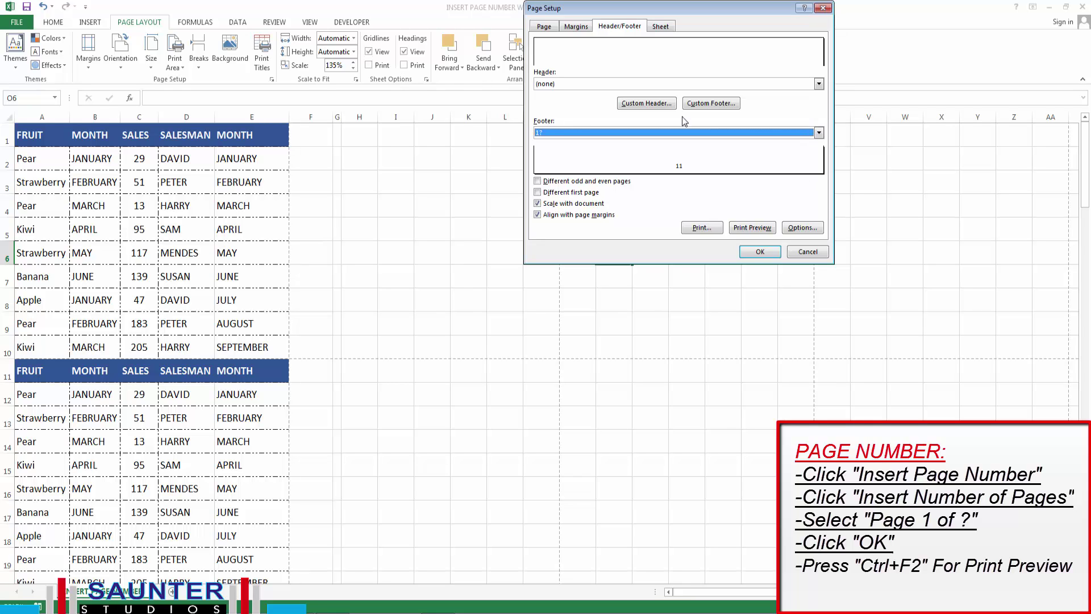
- Choose the 'Page 1 of ?' footer preset, apply Page Setup, and select cell S6
left_click(818, 133)
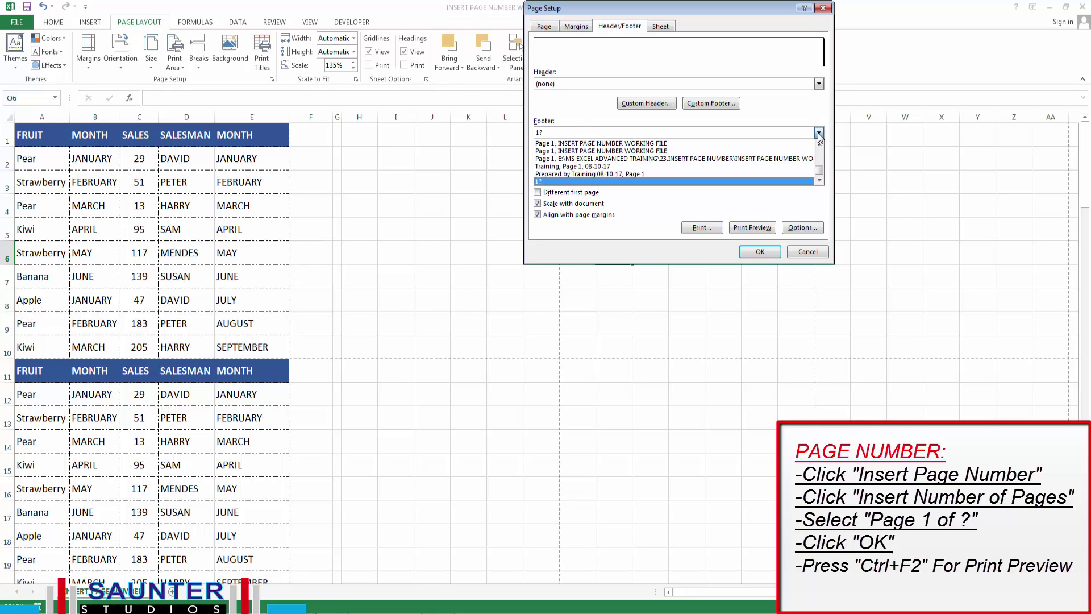
scroll(820, 144, "up", 5)
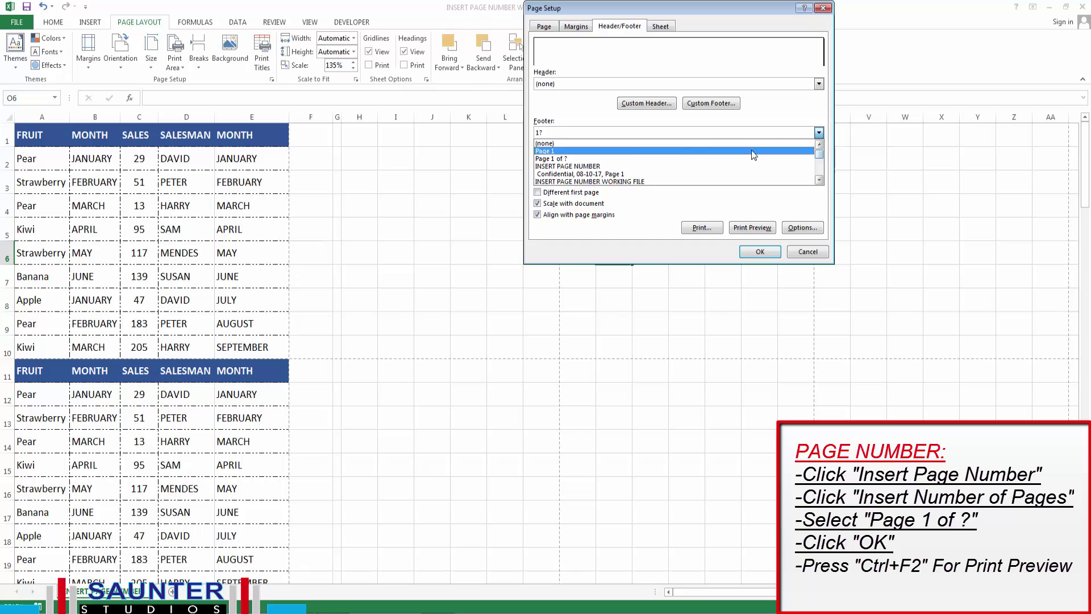
left_click(565, 158)
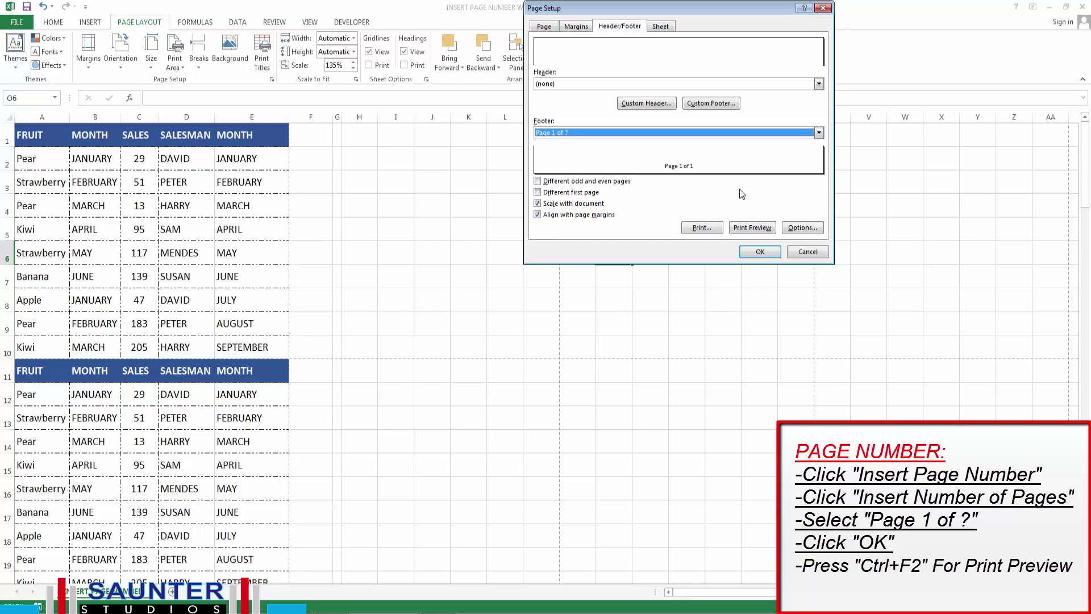
left_click(759, 251)
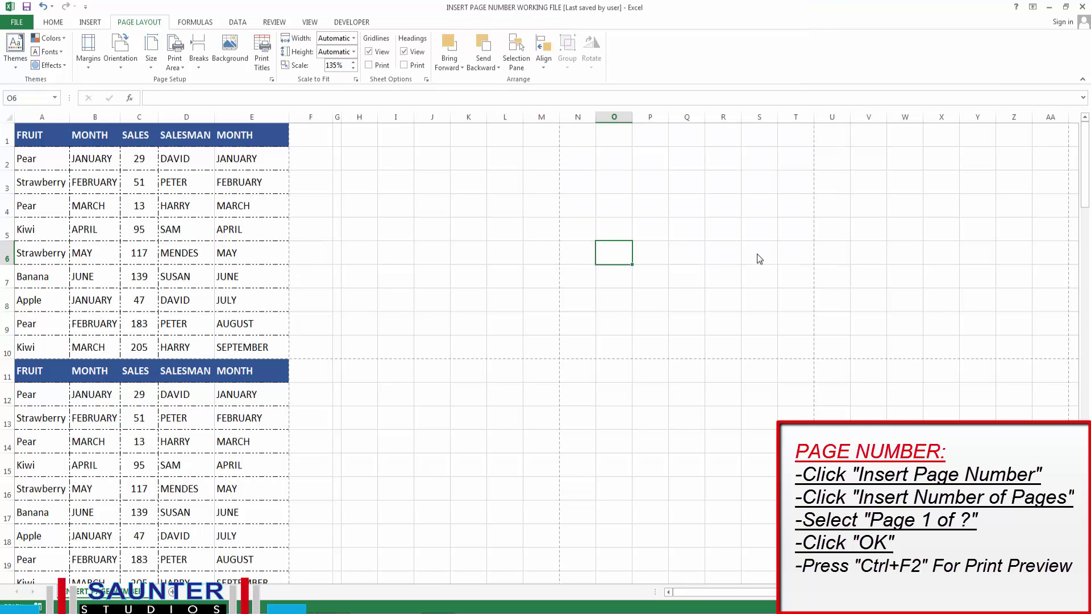
left_click(758, 254)
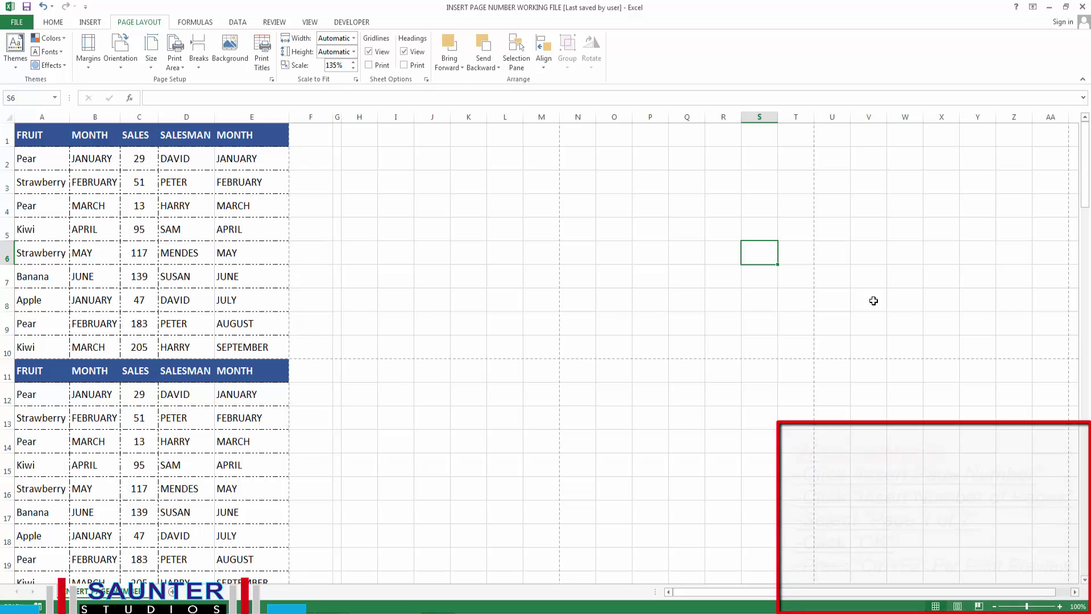
key("ctrl+F2")
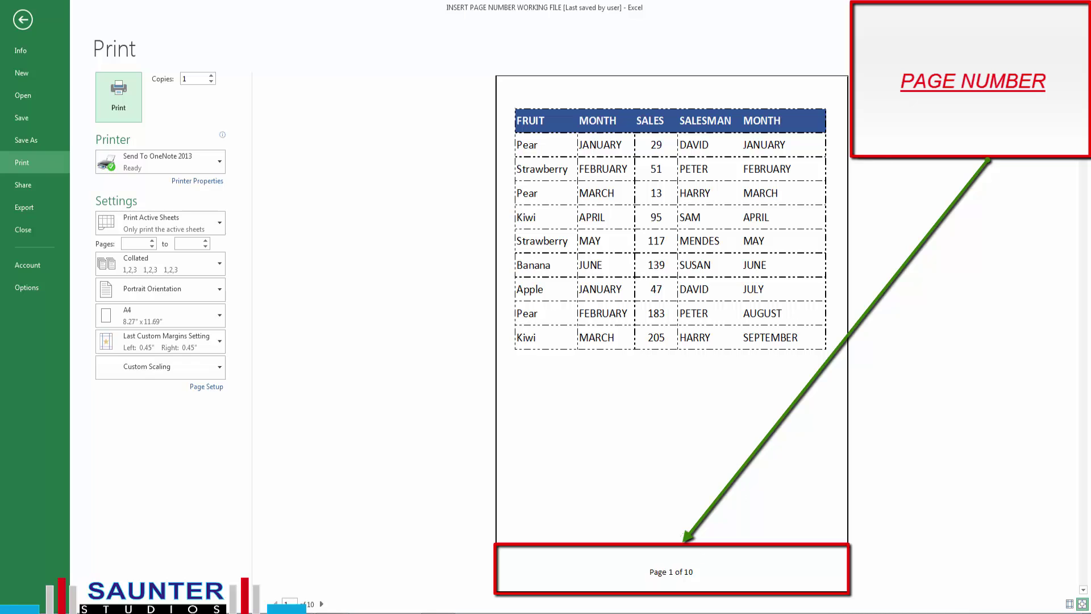
left_click(23, 20)
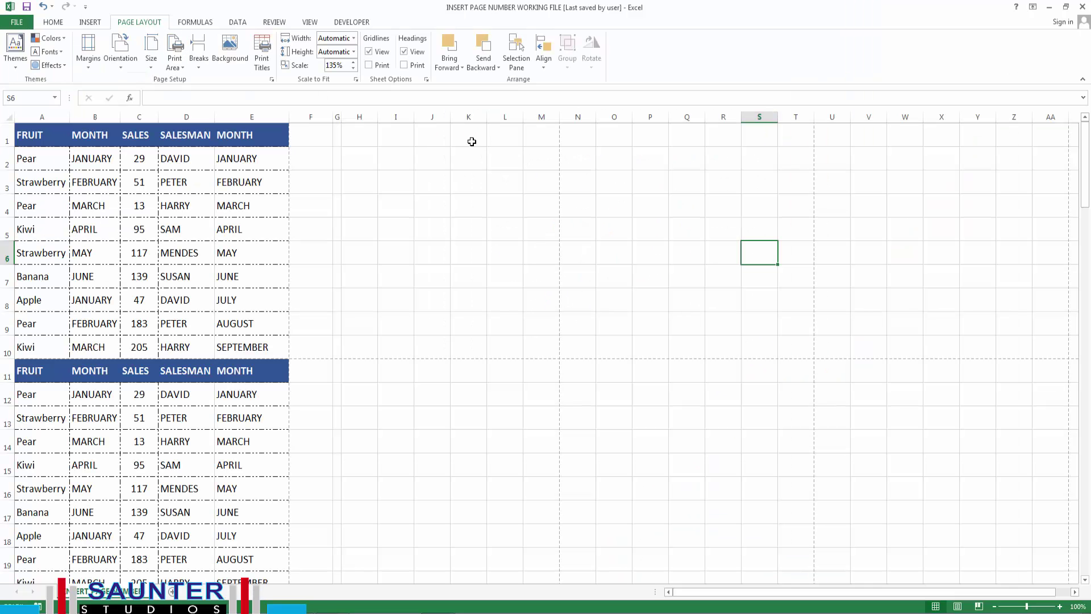
- Cut the page number code from the footer's centre section and paste it into the left section
left_click(264, 50)
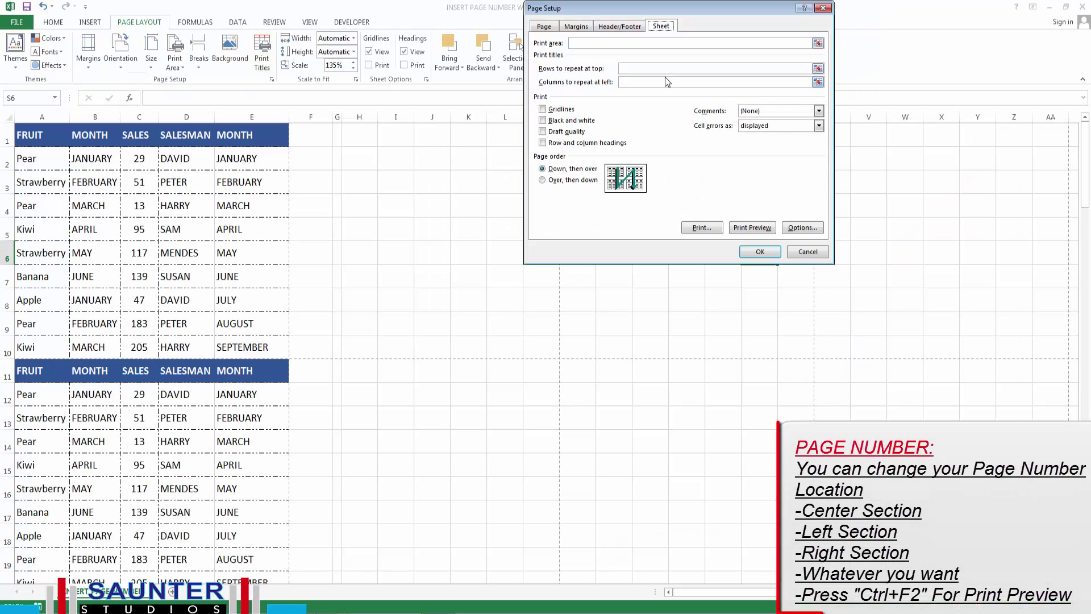
left_click(605, 27)
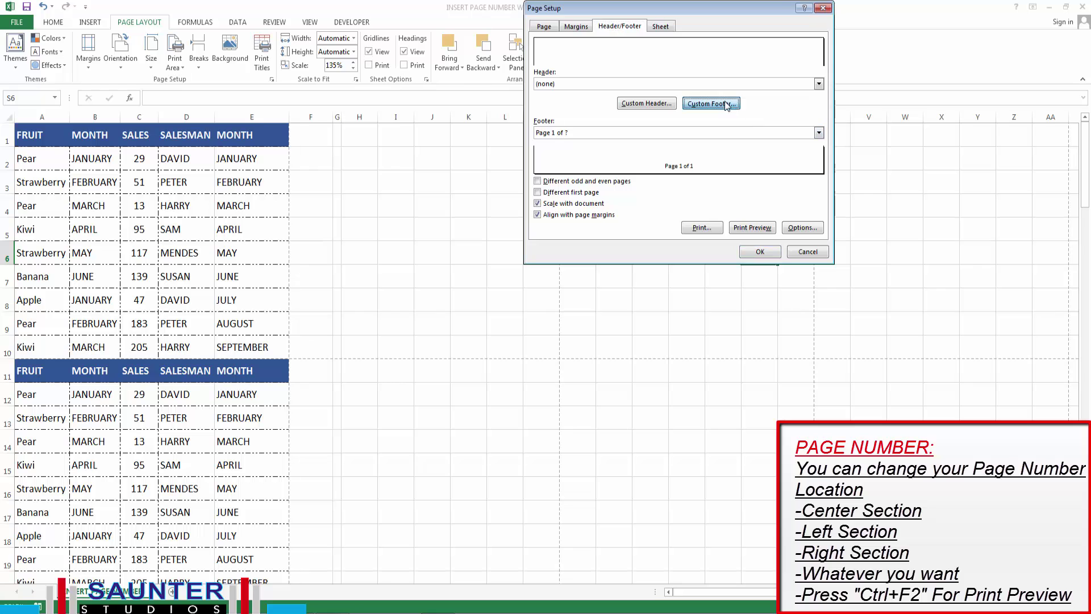
left_click(709, 103)
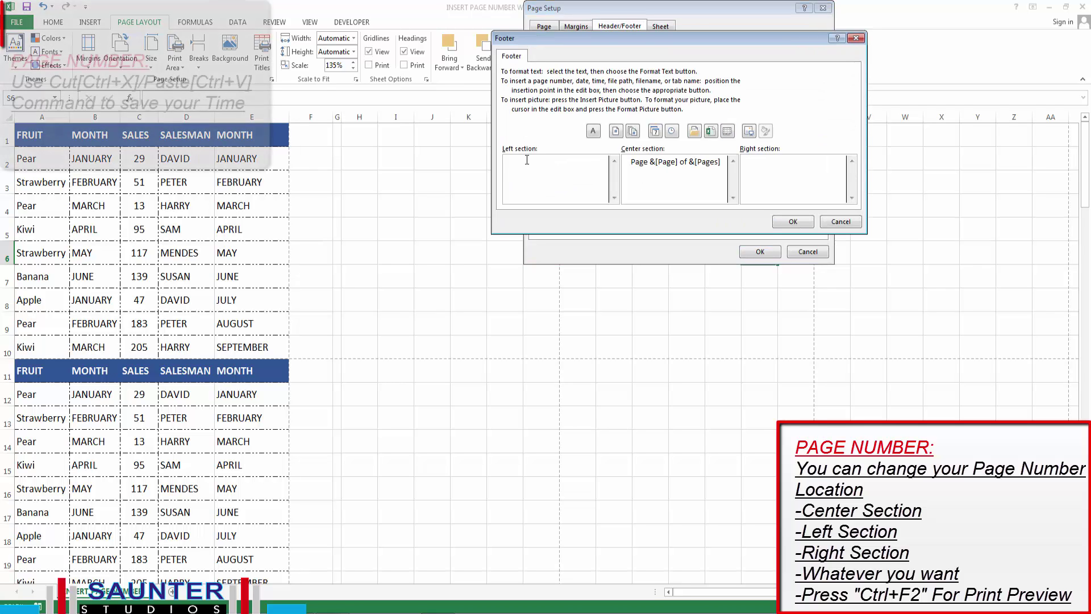
left_click_drag(720, 162, 629, 162)
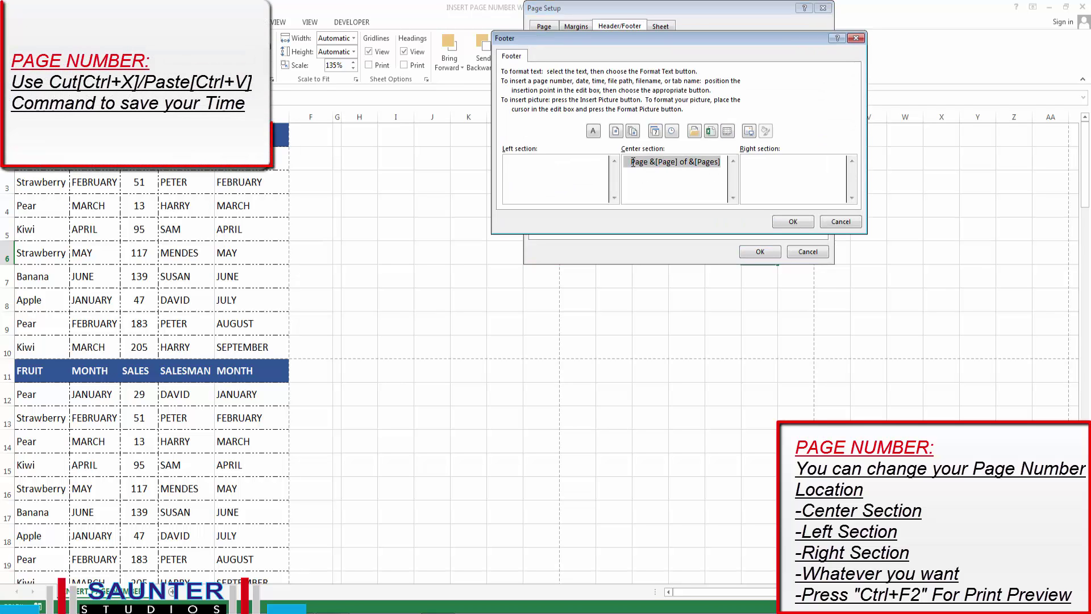
key("ctrl+x")
left_click(516, 160)
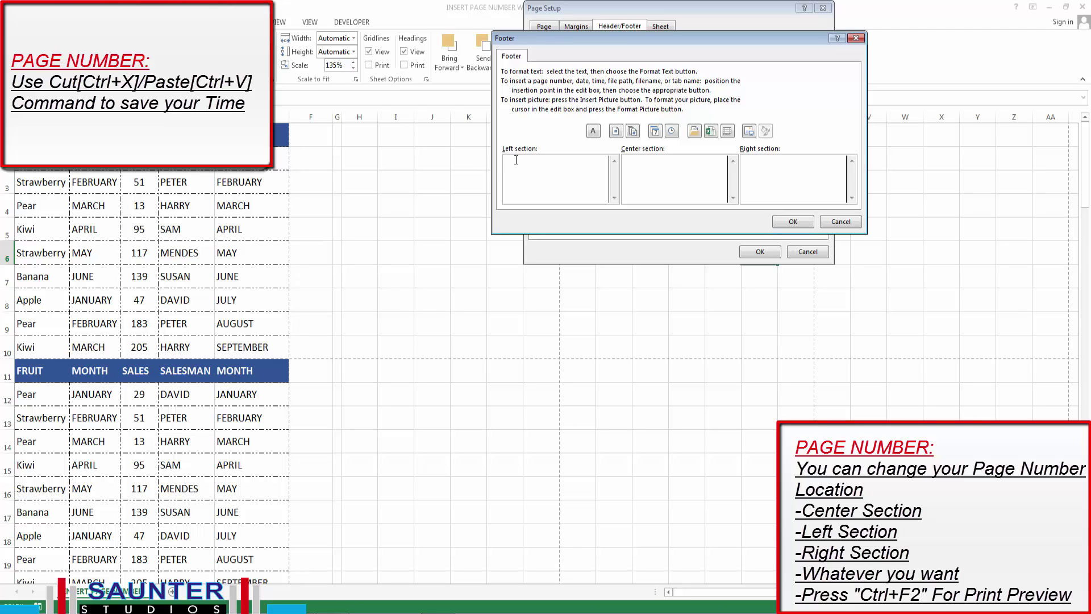
key("ctrl+v")
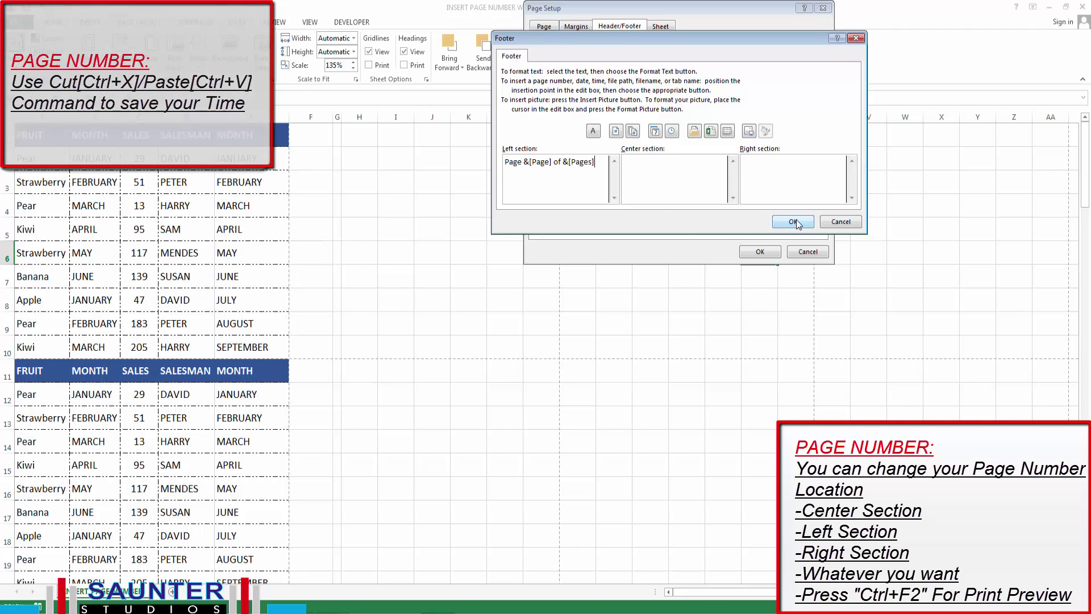
- Apply the footer change and check the preview shows 'Page 1 of 10' bottom-left
left_click(794, 221)
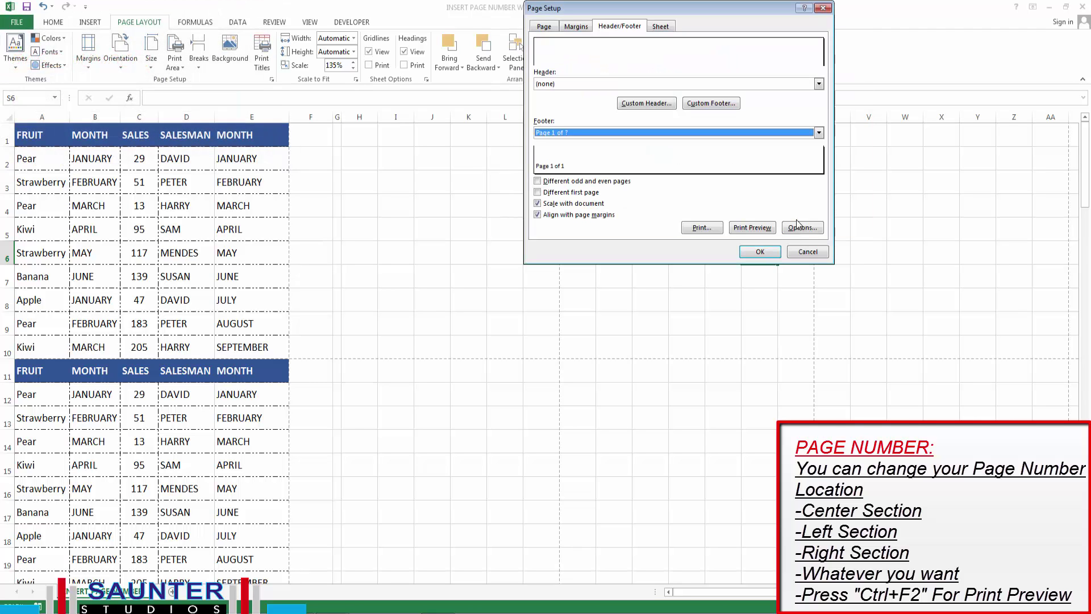
left_click(759, 253)
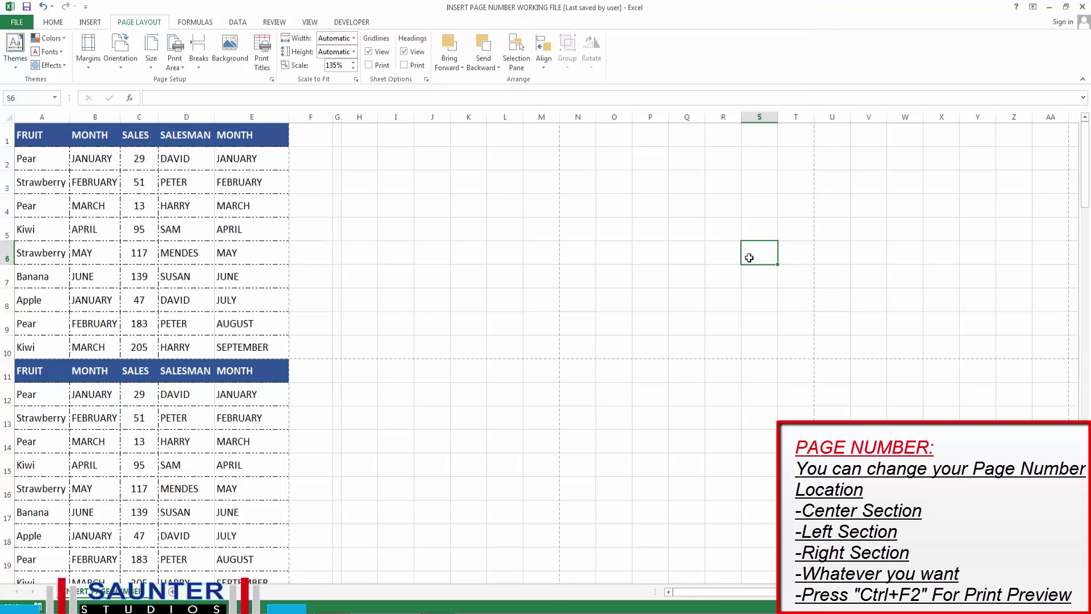
key("ctrl+F2")
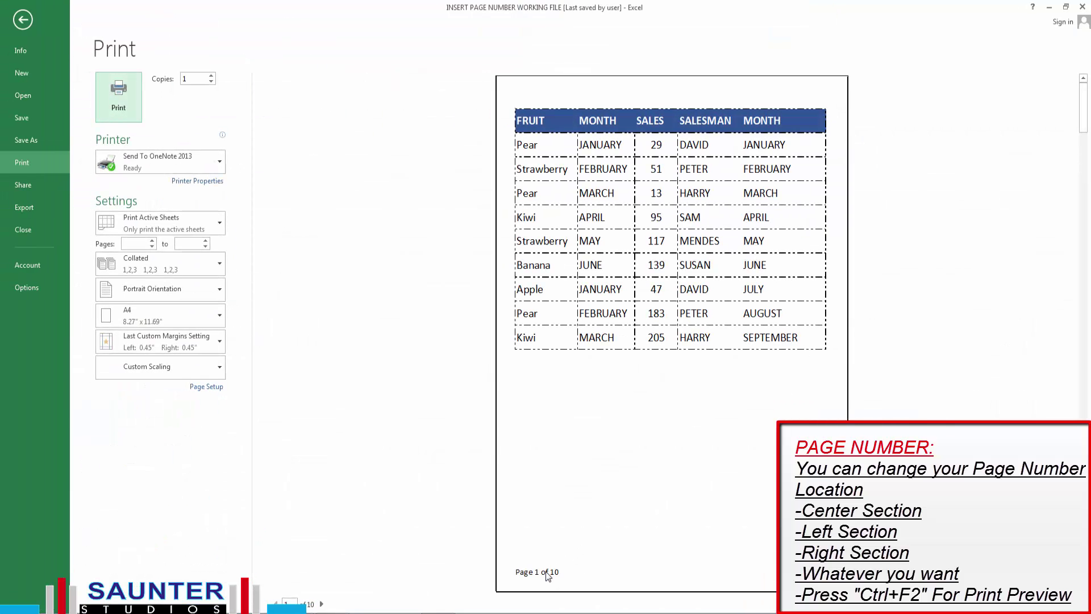
left_click(24, 22)
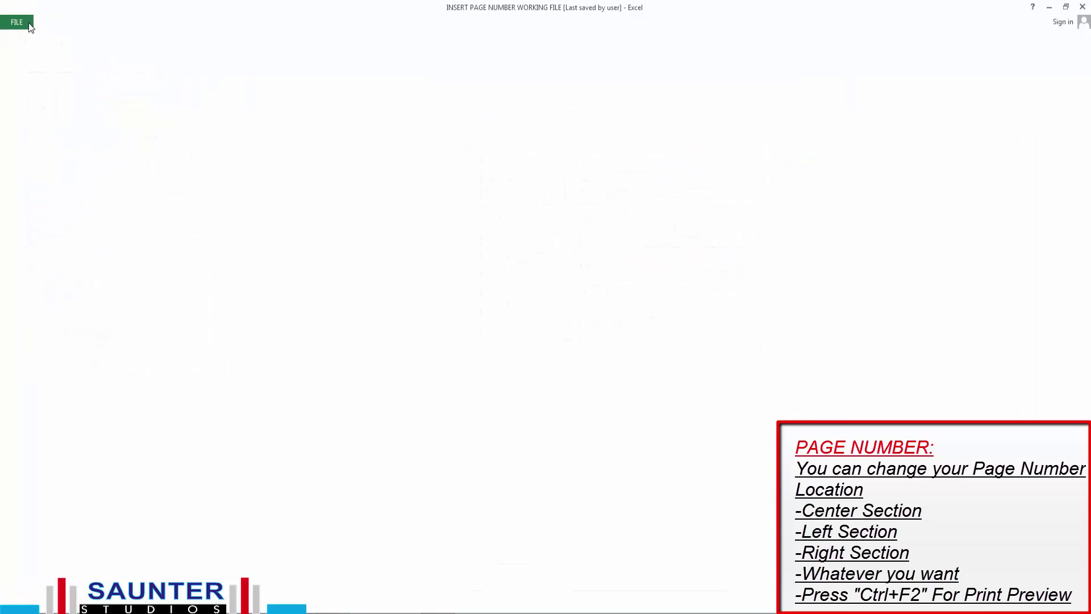
- Cut the page number code from the footer's left section and paste it into the right section
left_click(260, 53)
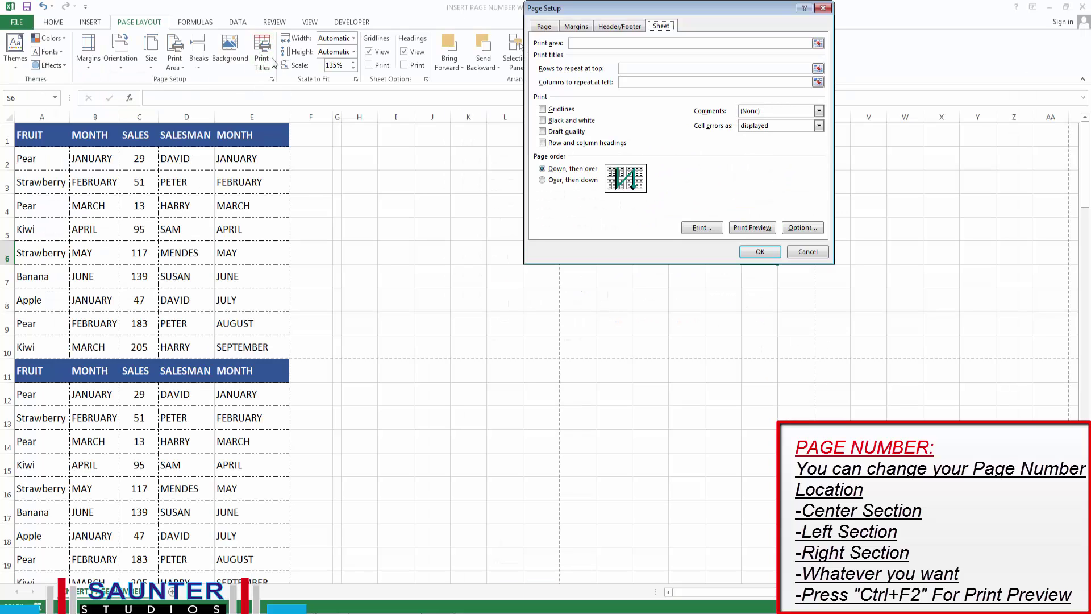
left_click(629, 25)
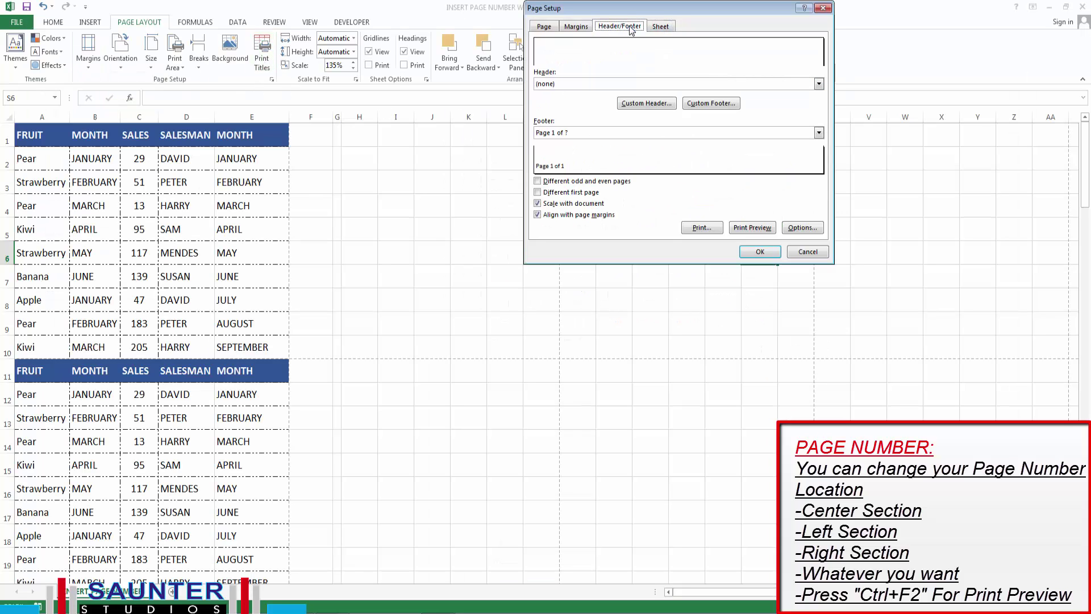
left_click(714, 109)
left_click_drag(594, 161, 503, 161)
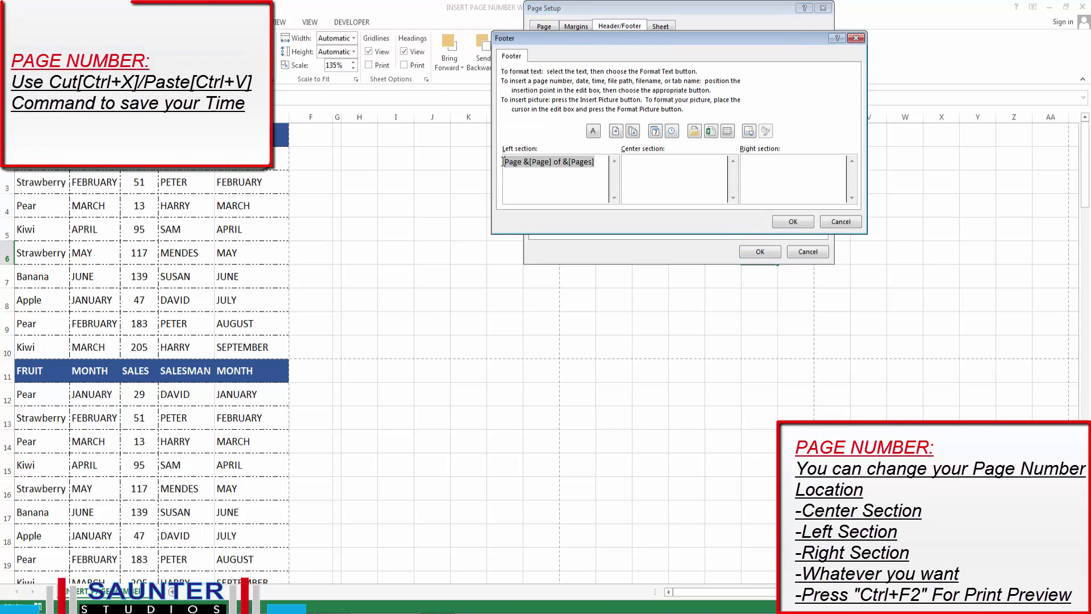
key("ctrl+x")
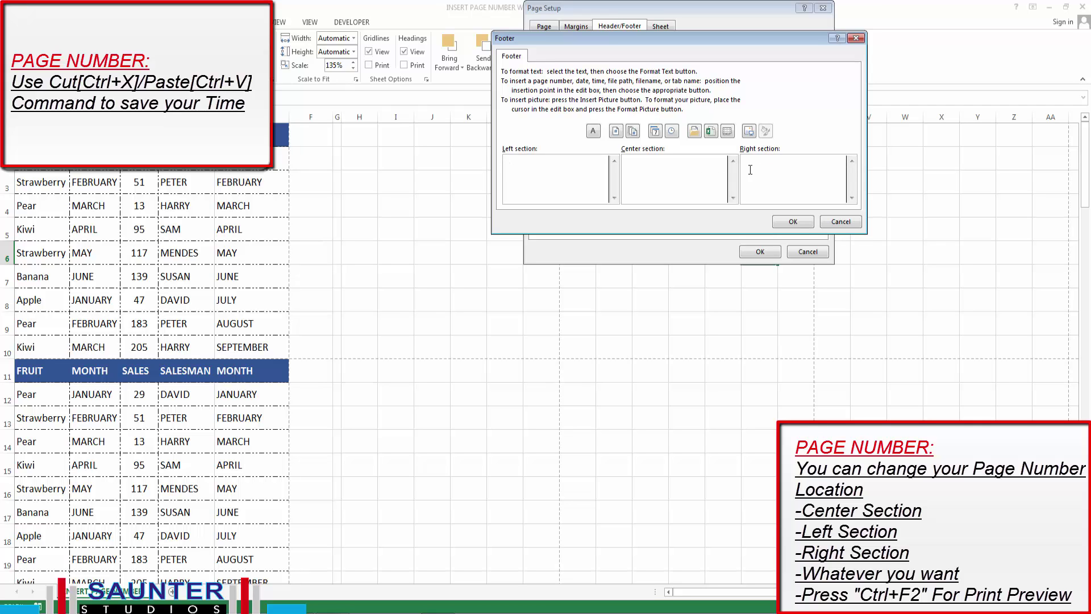
left_click(779, 169)
key("ctrl+v")
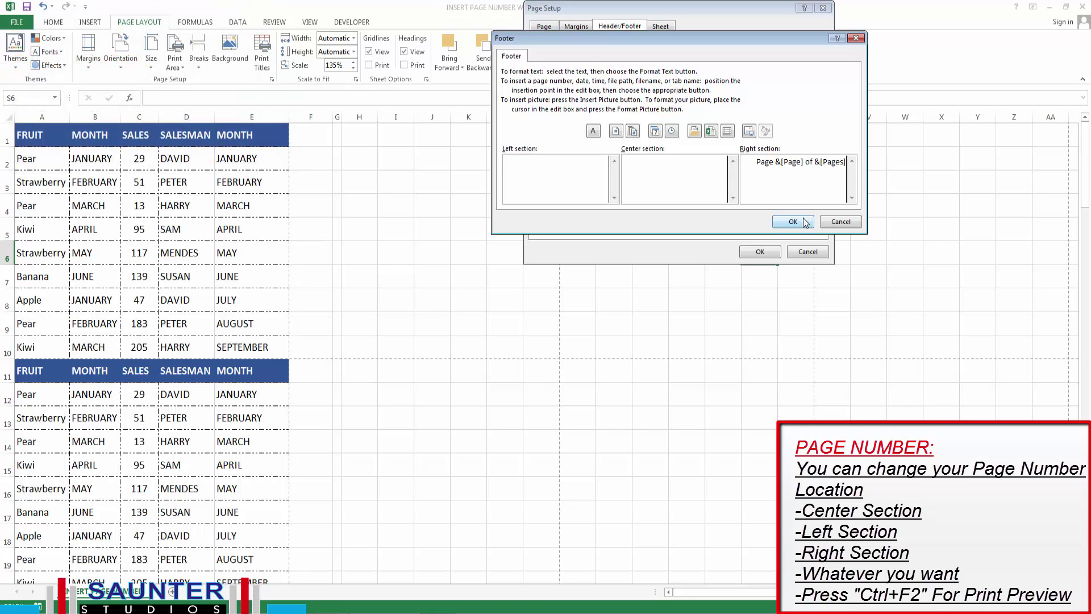
- Apply the footer change and preview the page to check the bottom-right numbering
left_click(801, 221)
left_click(760, 251)
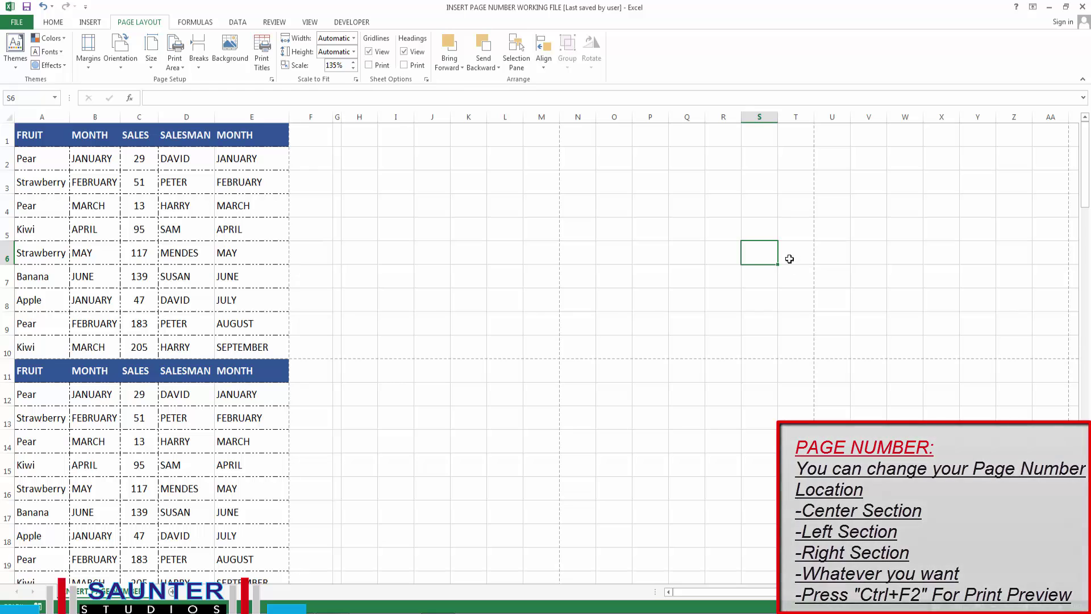
key("ctrl+F2")
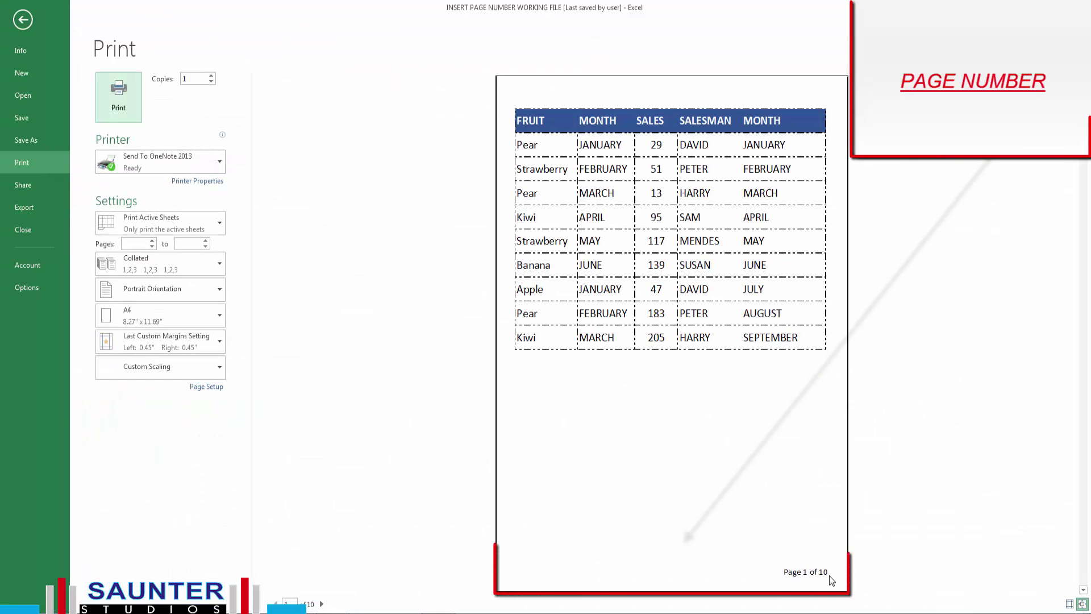
- Leave print preview after confirming 'Page 1 of 10' prints at the bottom right
left_click(24, 21)
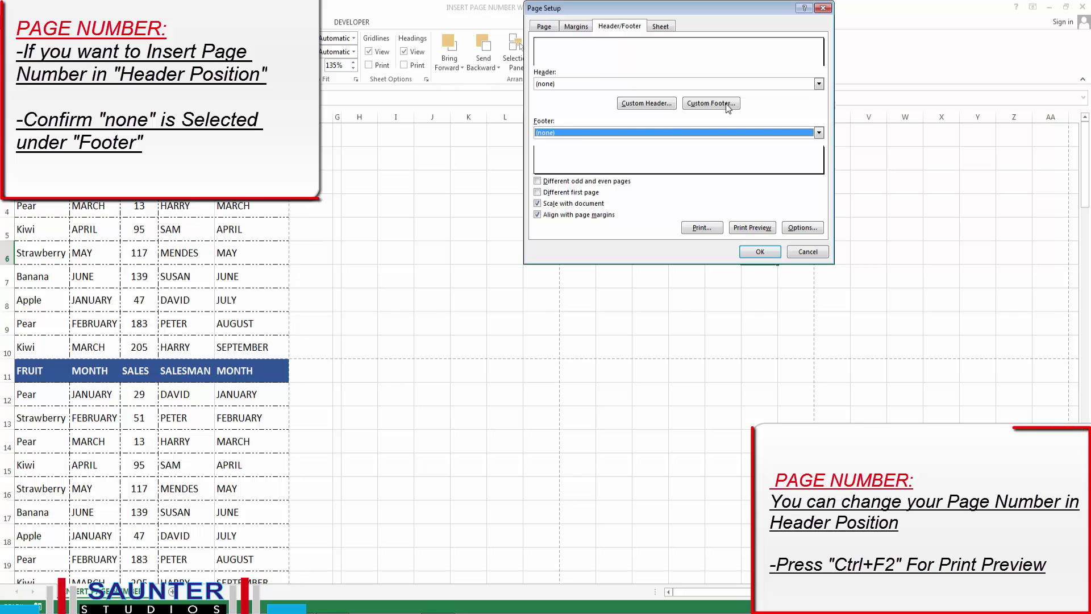
- Enter 'Page &[Page] of &[Pages]' in the centre section of a custom header
left_click(649, 104)
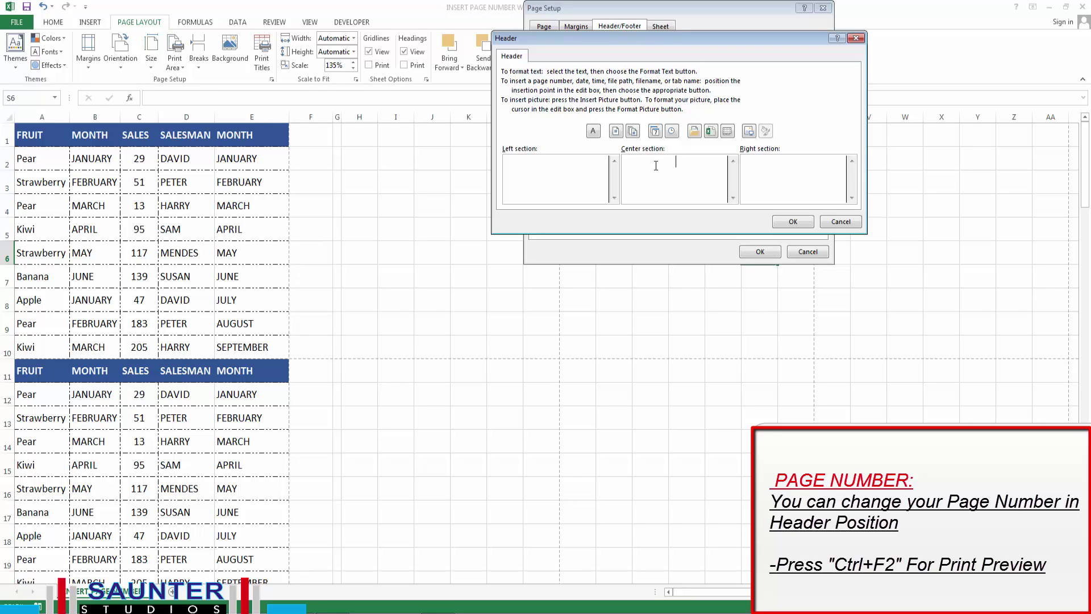
type("Page &[Page] of &[Pages]")
left_click(784, 222)
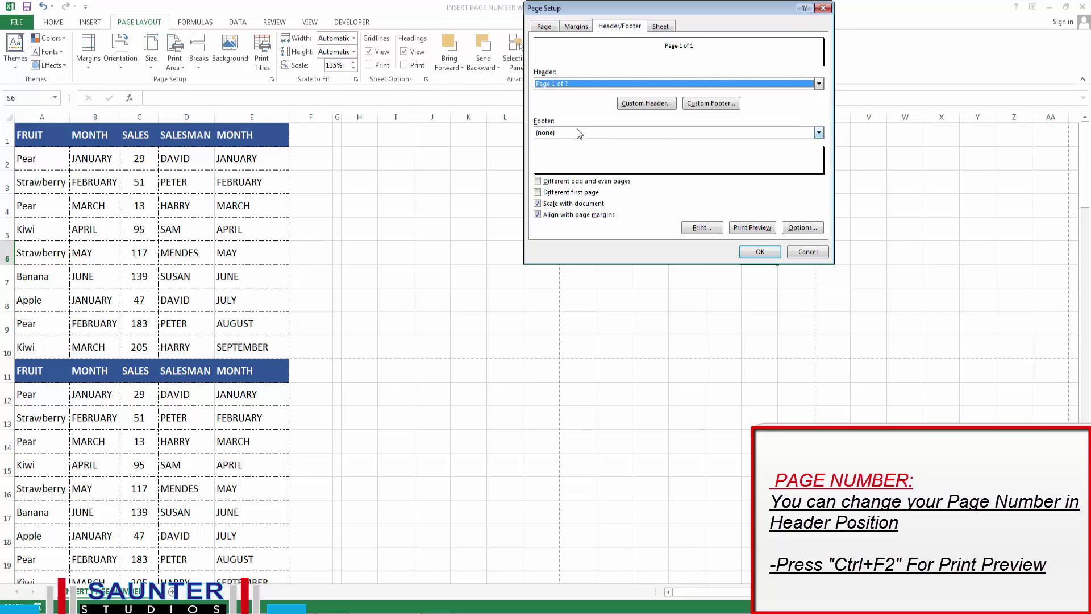
- Keep the 'Page 1 of ?' header choice and apply the page setup
left_click(818, 85)
scroll(825, 115, "up", 2)
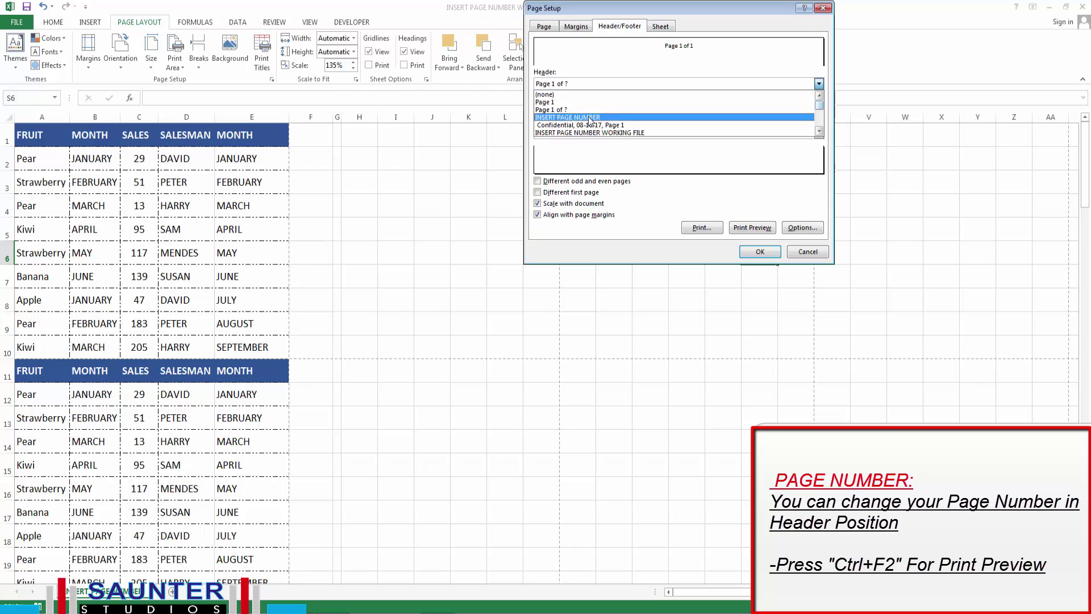
left_click(558, 109)
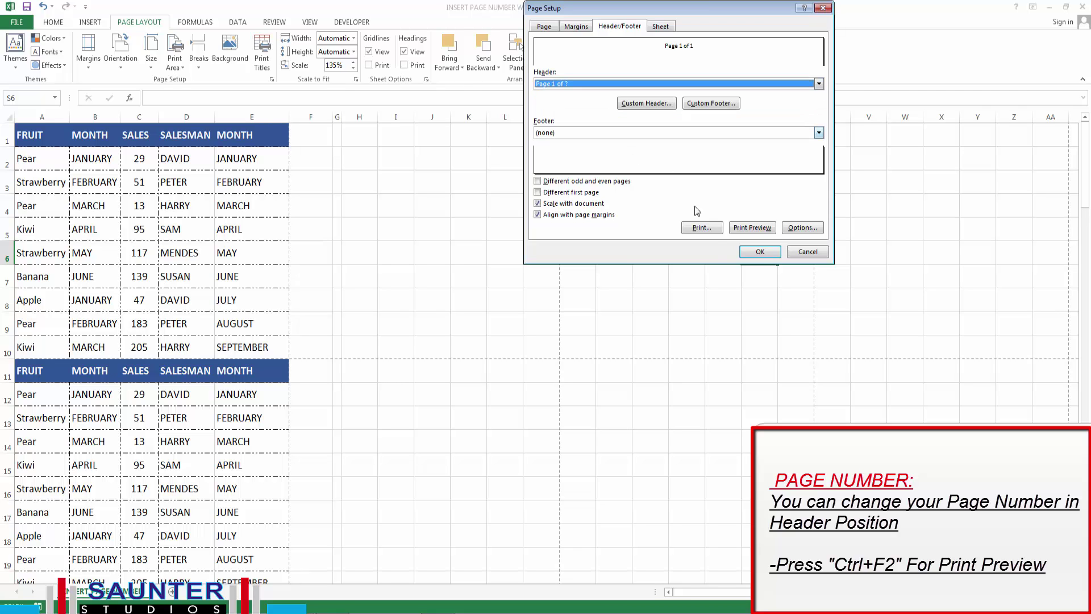
left_click(759, 252)
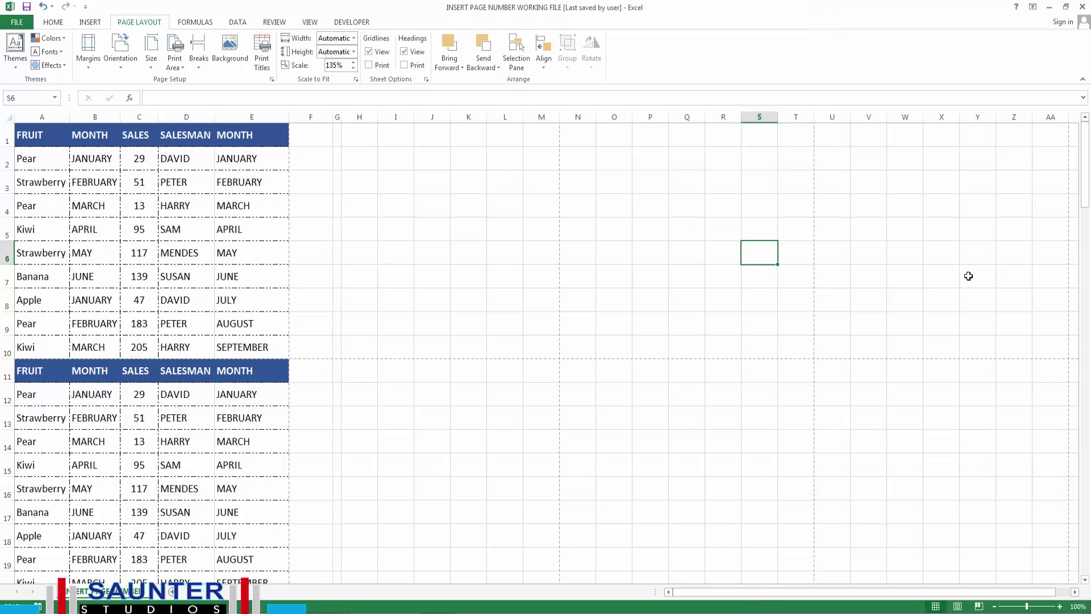
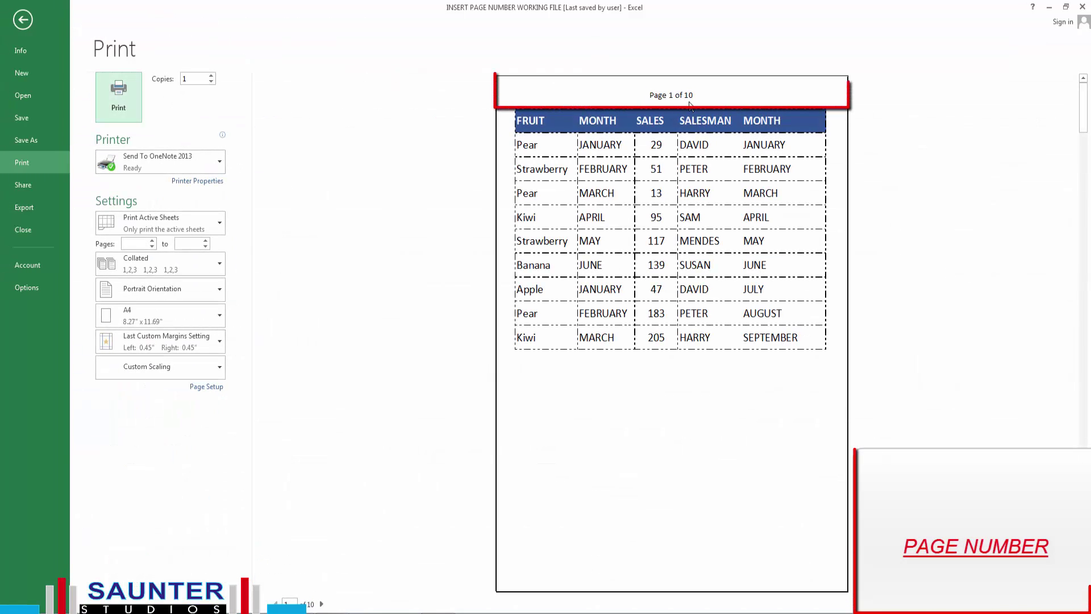
- Leave the print preview showing 'Page 1 of 10' and return to the fruit sales worksheet
left_click(23, 21)
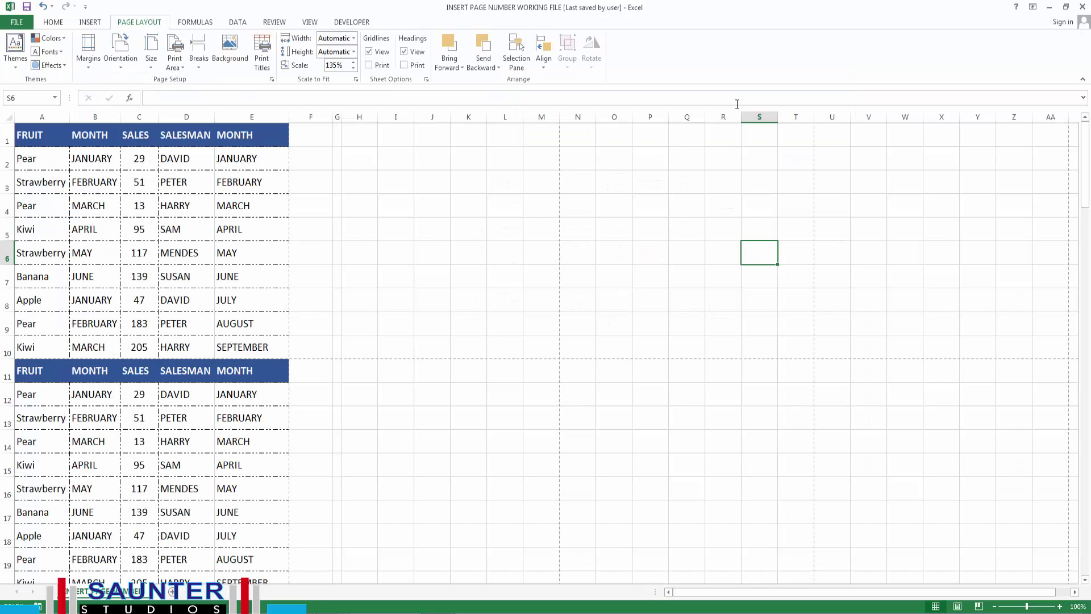
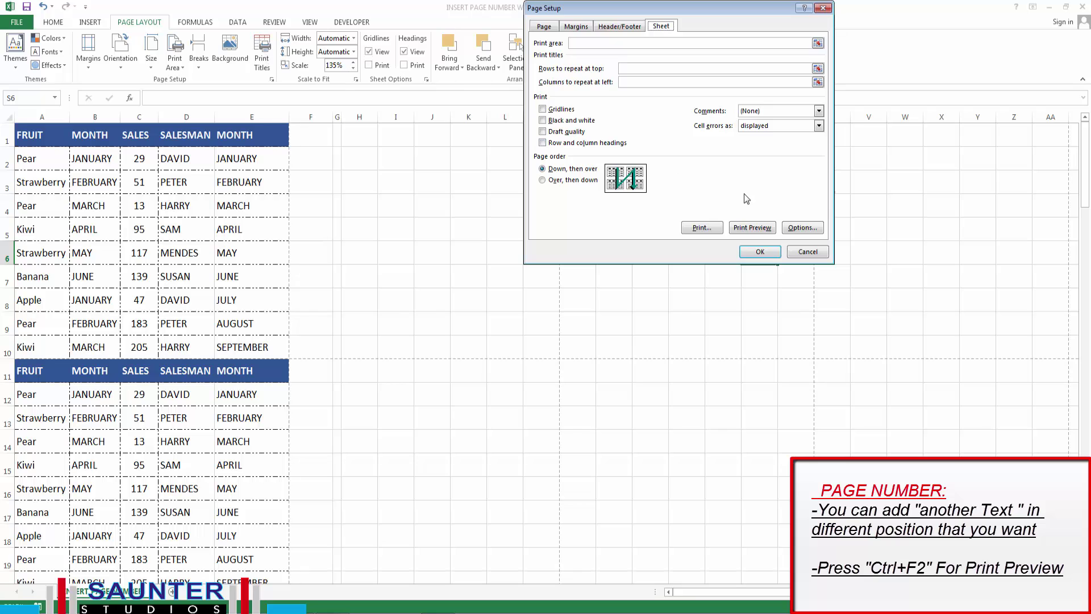
- Set the header to (none) and start a custom footer from the 'Page 1 of ?' preset
left_click(636, 28)
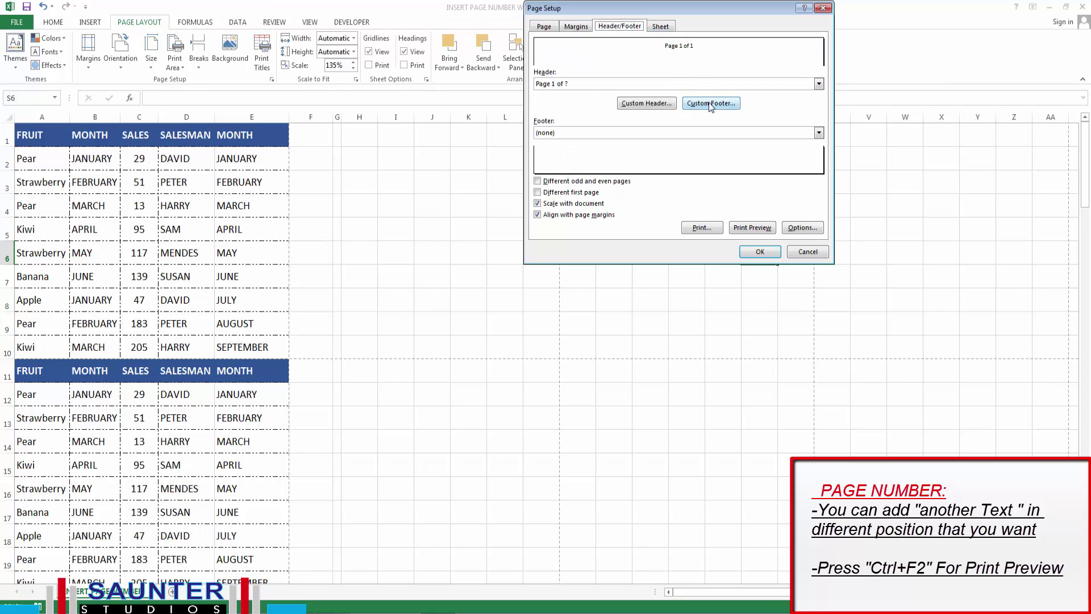
left_click(817, 84)
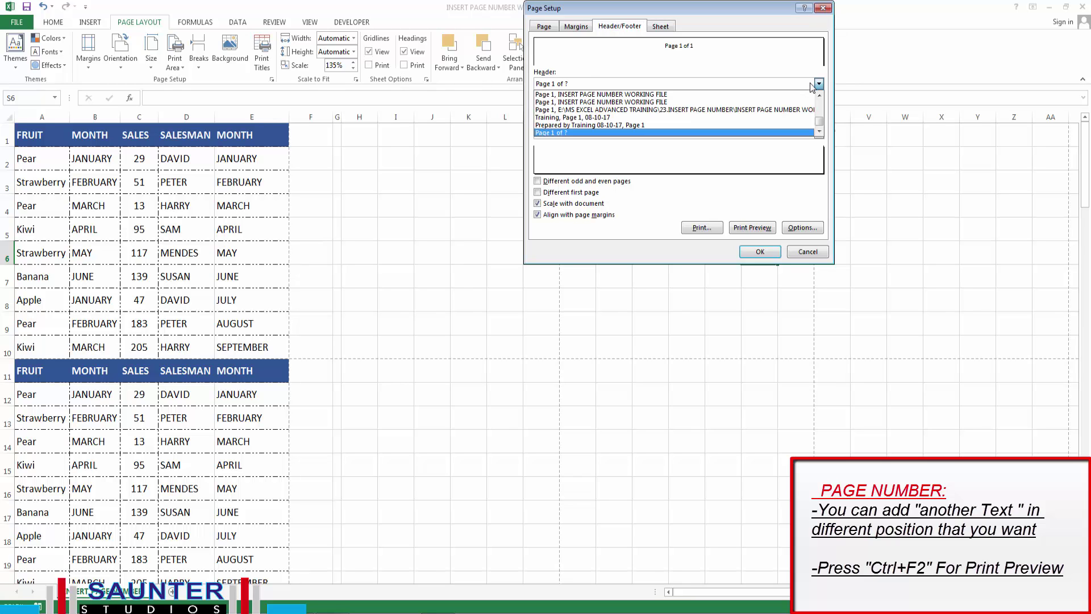
left_click(819, 93)
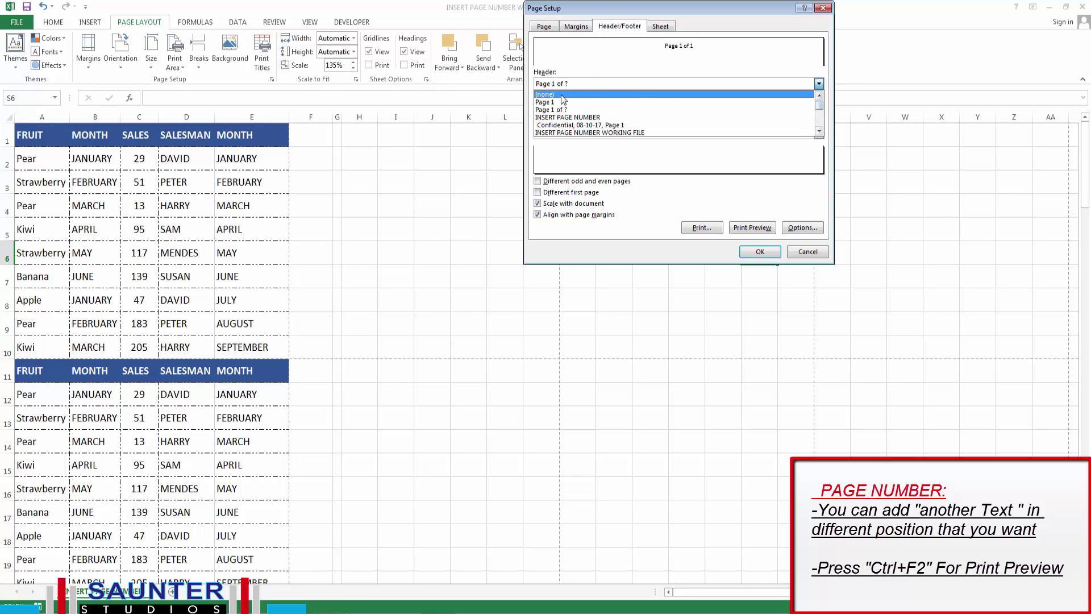
left_click(561, 94)
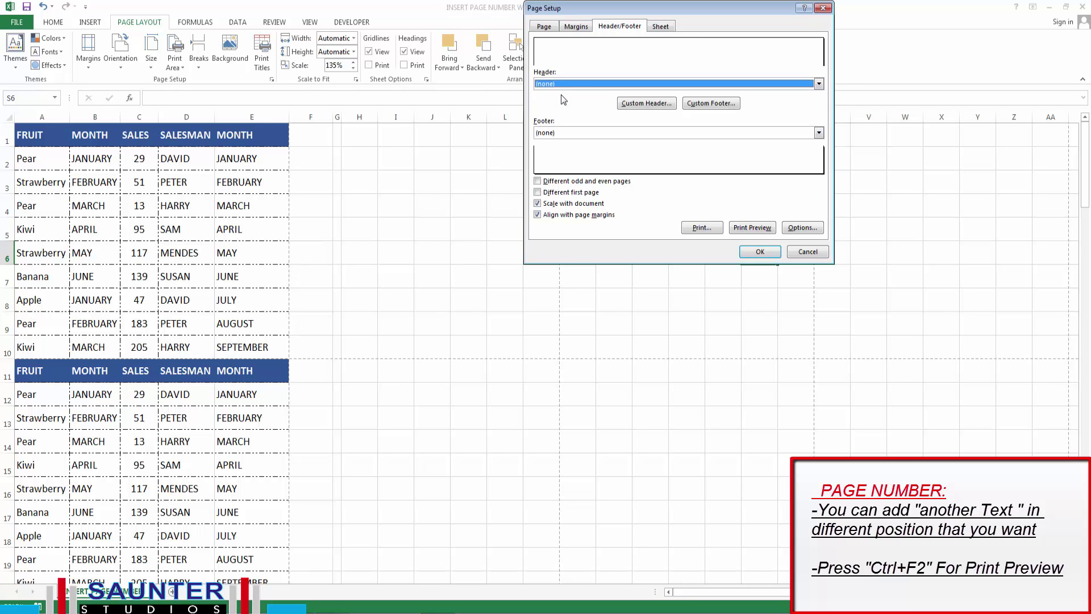
left_click(819, 132)
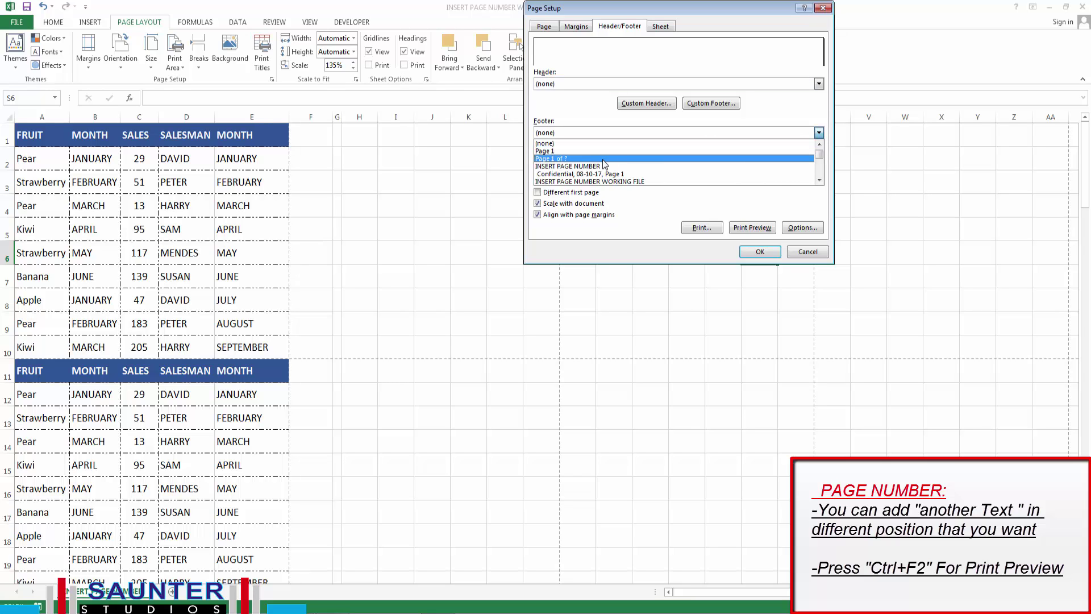
left_click(709, 103)
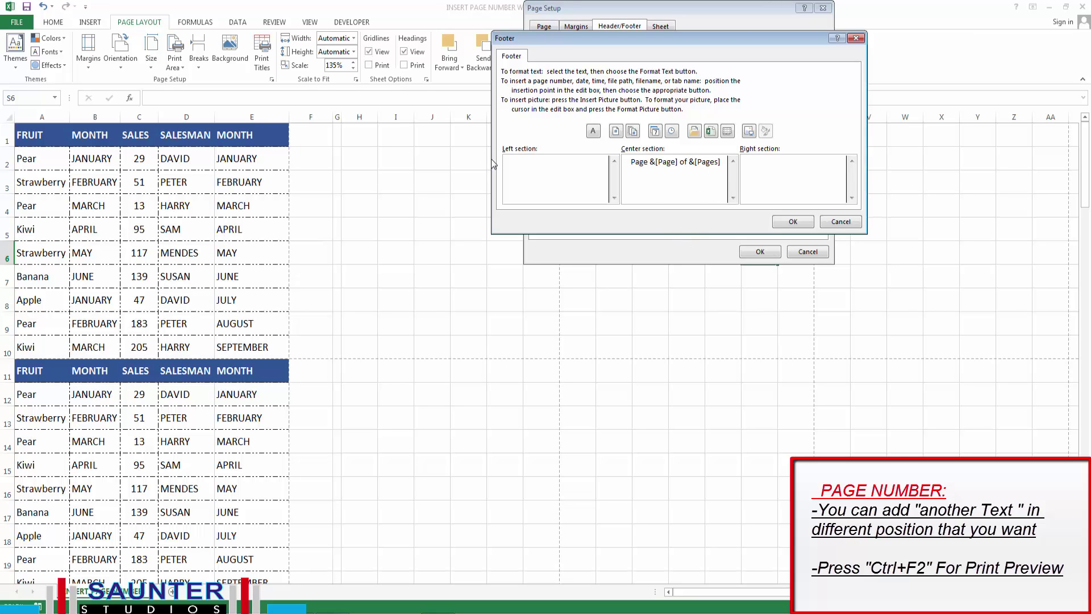
- Type 'SAUNTER STUDIOS' into the footer's left section and confirm the footer
left_click(538, 176)
type("S")
type("A")
type("UNTER")
type(" ST")
type("UDIO")
type("S")
left_click(795, 223)
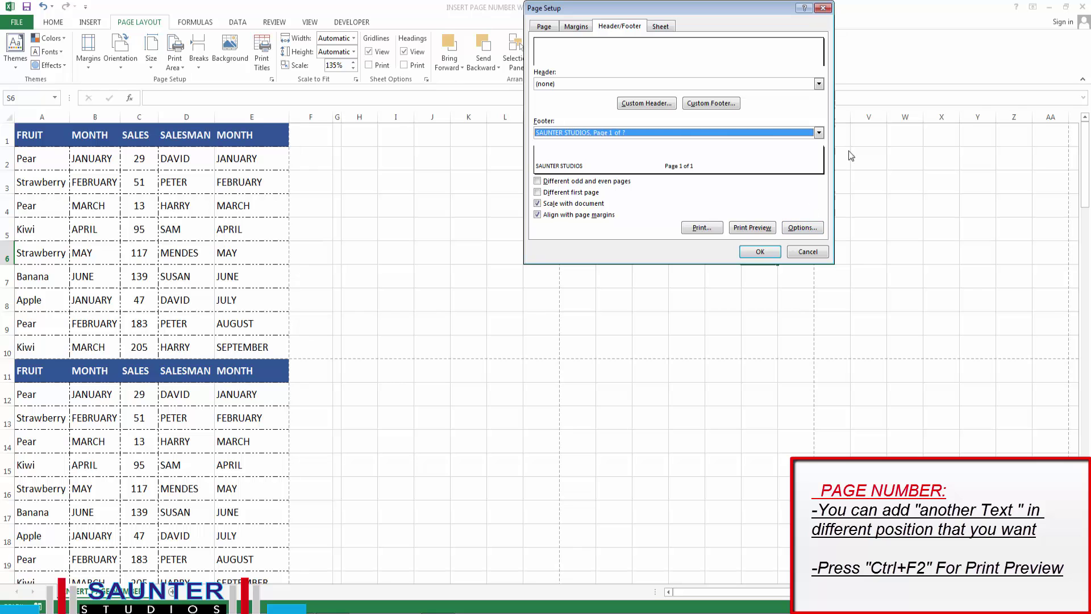
left_click(744, 252)
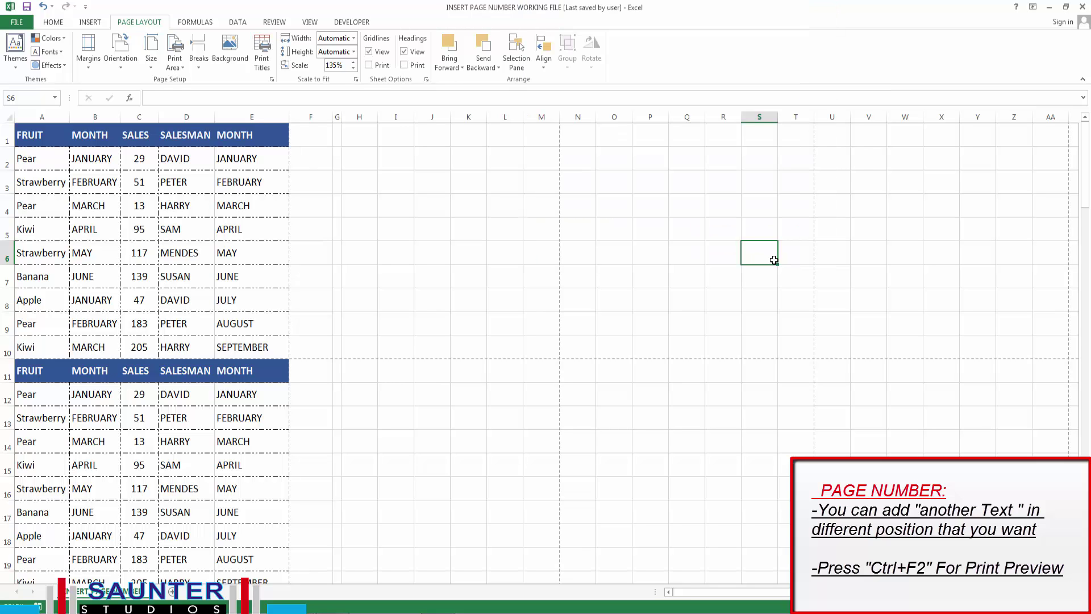
key("ctrl+F2")
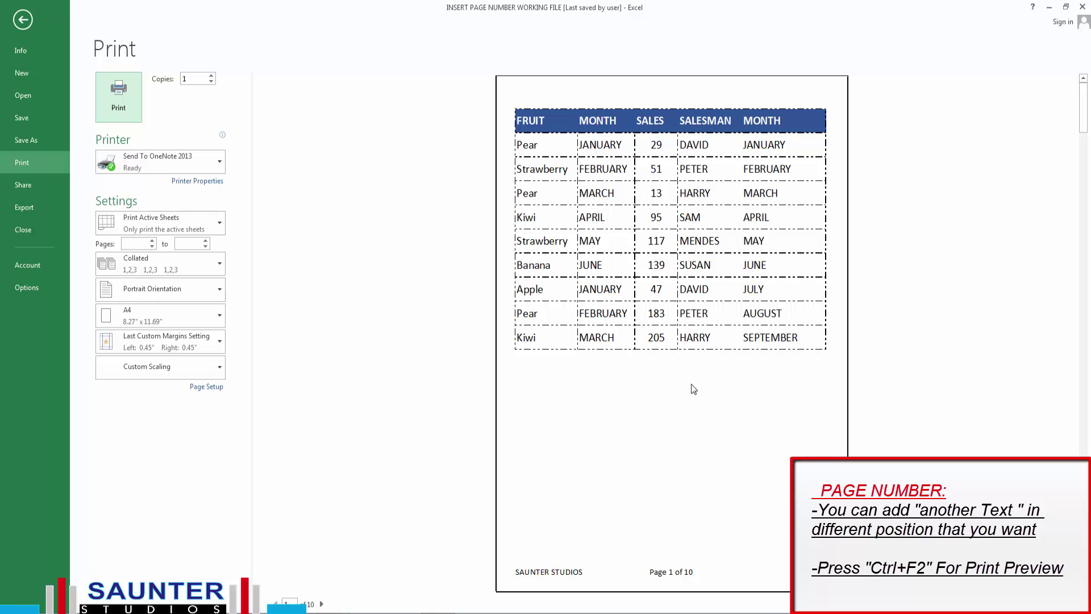
left_click(22, 20)
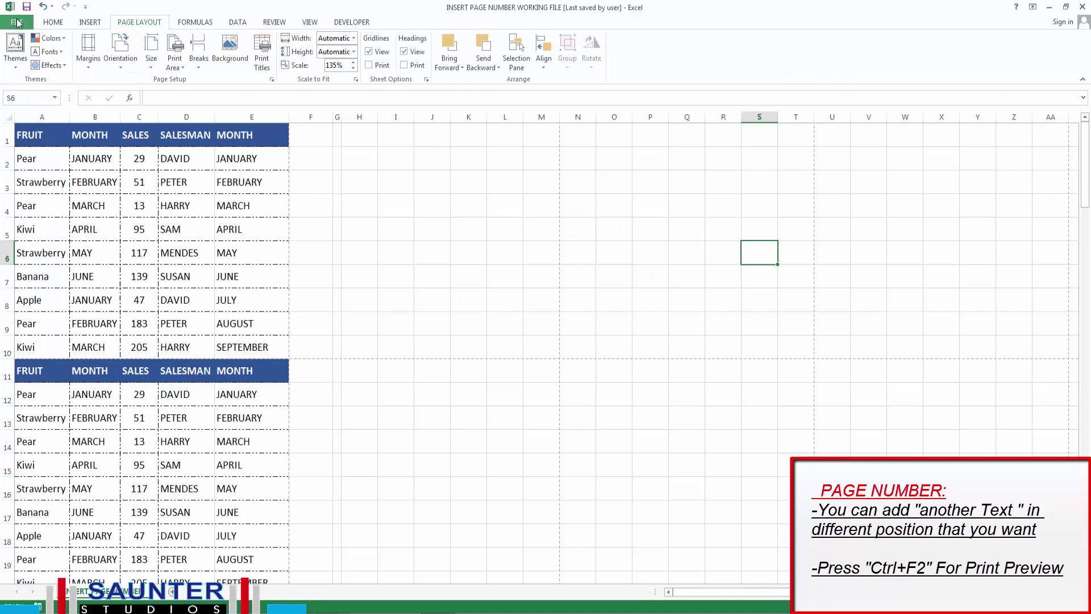
- Copy 'SAUNTER STUDIOS' from the footer's left section into its right section
left_click(266, 52)
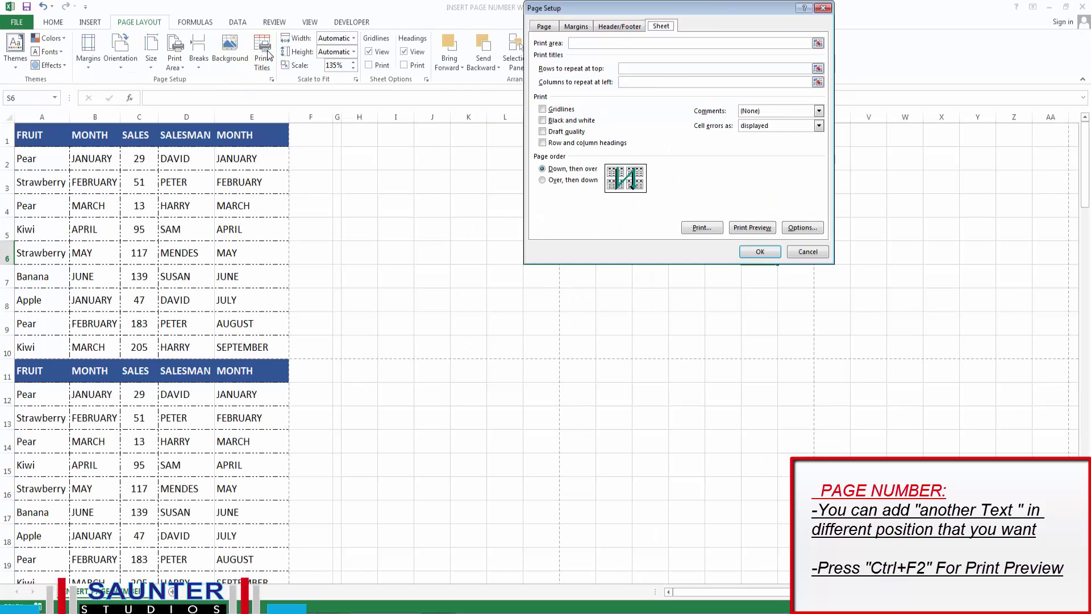
left_click(629, 26)
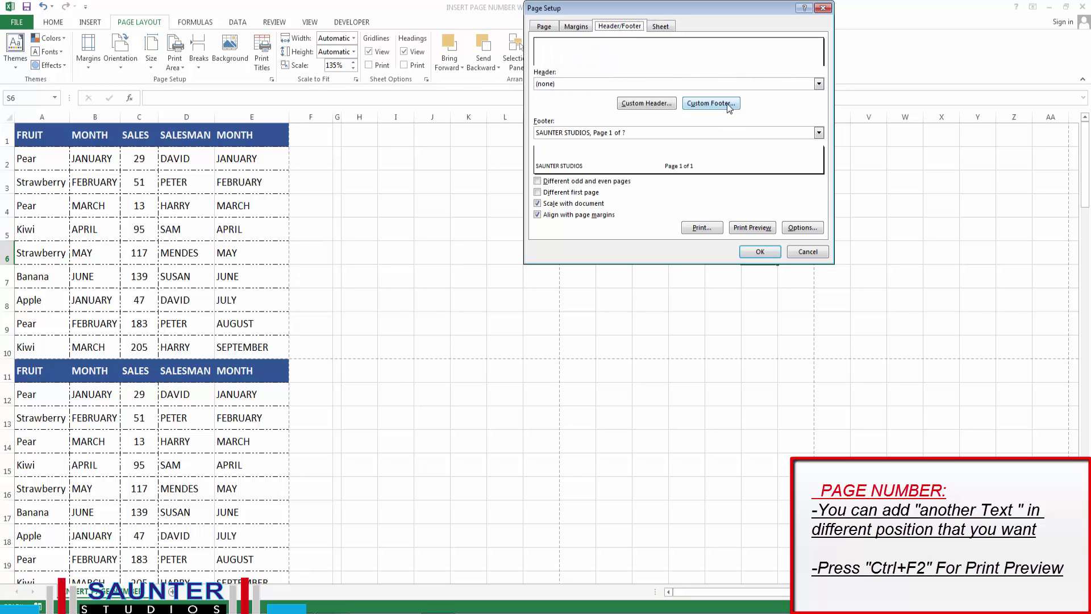
left_click(711, 105)
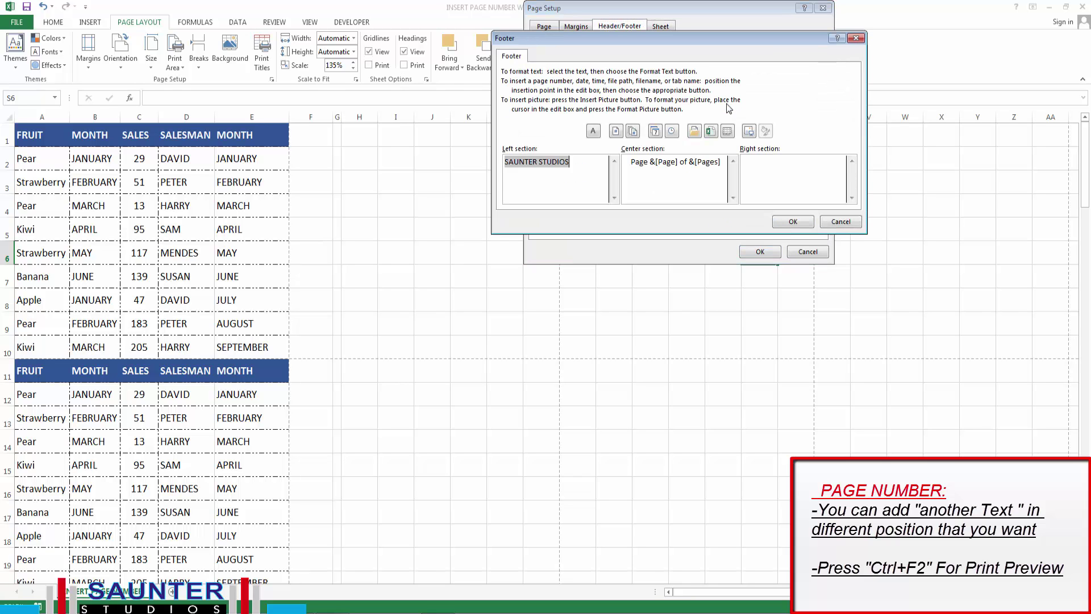
left_click(773, 170)
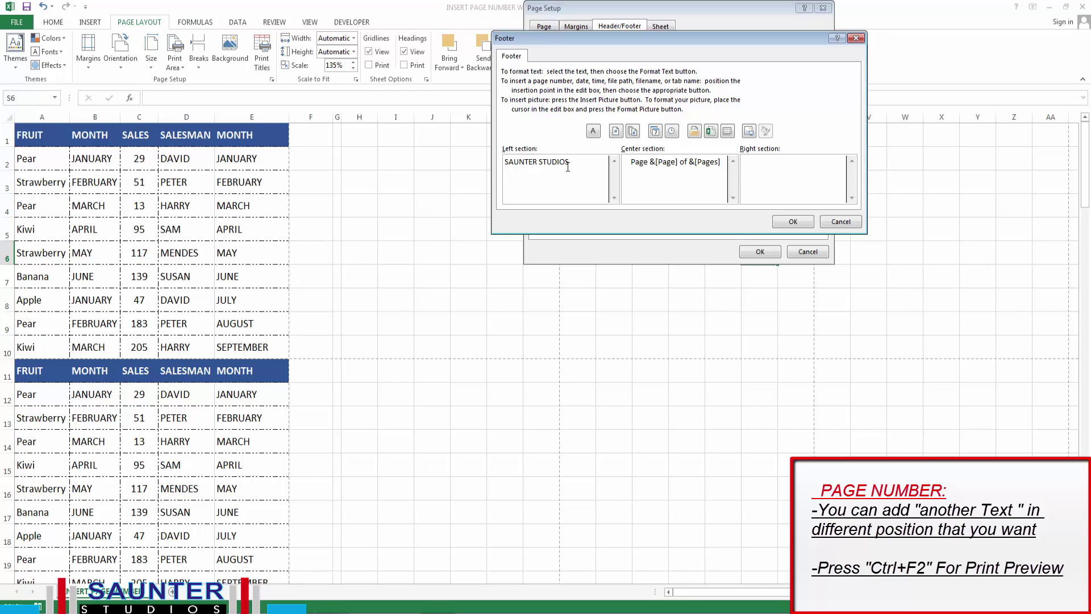
left_click_drag(567, 167, 486, 163)
key("ctrl+c")
left_click(791, 170)
key("ctrl+v")
left_click(792, 222)
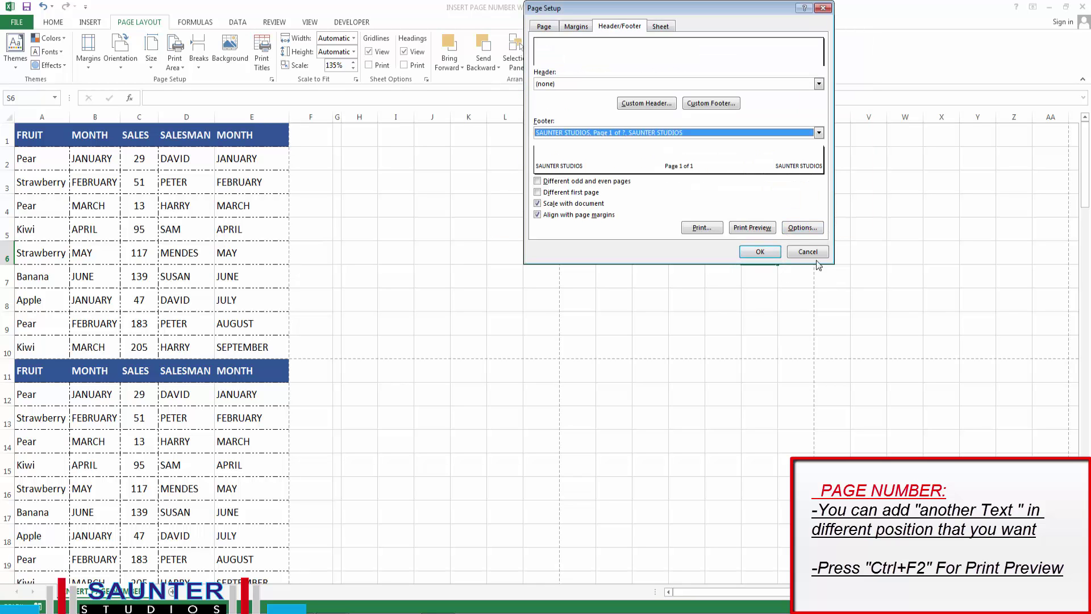
- Apply the page settings and check the footer in print preview
left_click(761, 252)
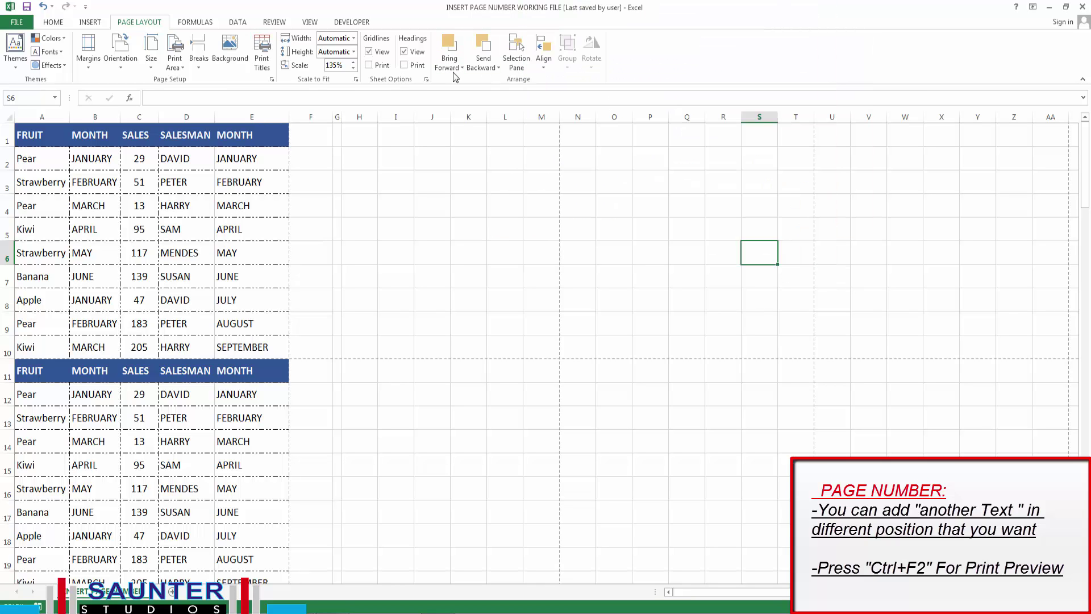
key("ctrl+F2")
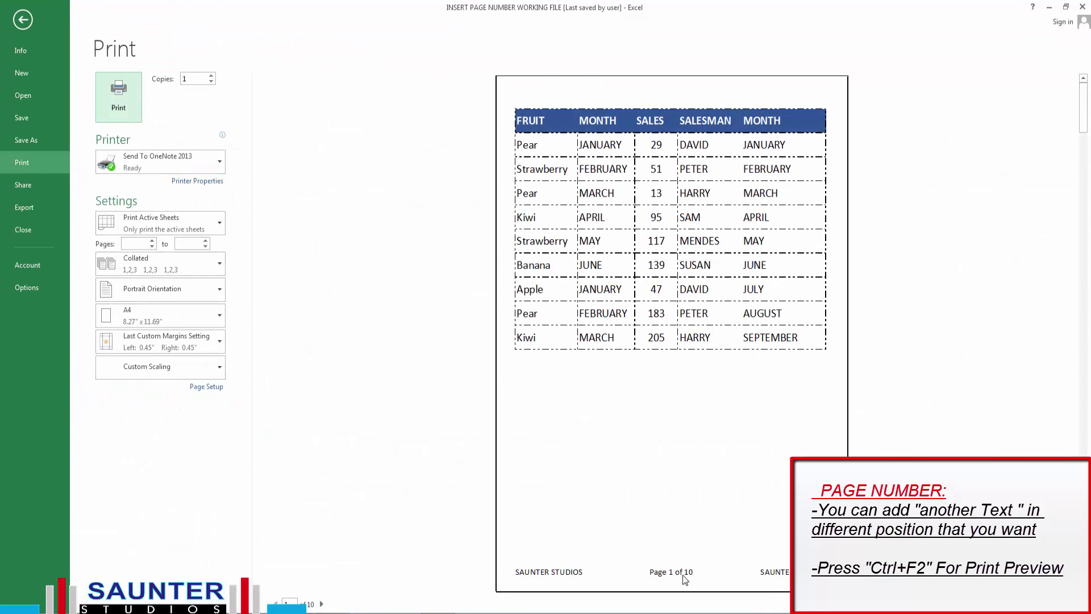
left_click(18, 20)
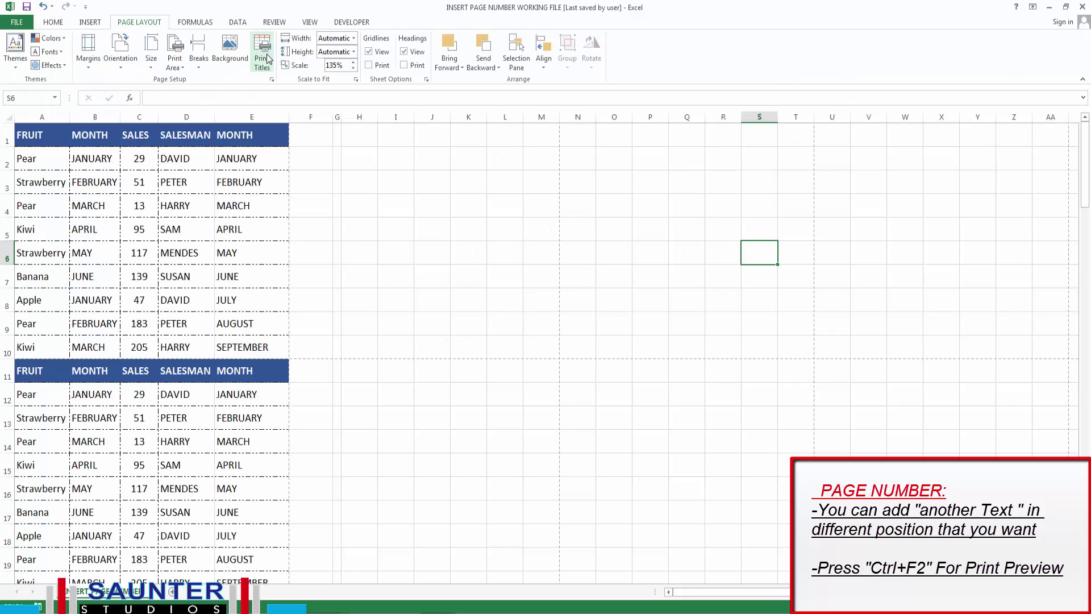
- Insert 'SAUNTER STUDIOS' before 'Page 1 of ?' in the footer's center section and apply it
left_click(265, 57)
left_click(638, 27)
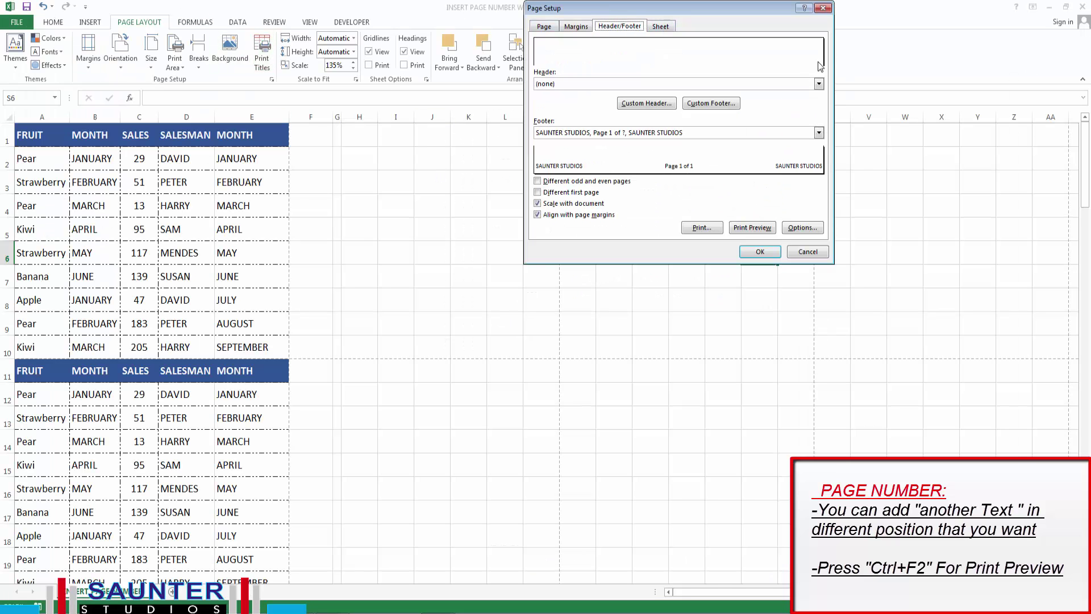
left_click(710, 103)
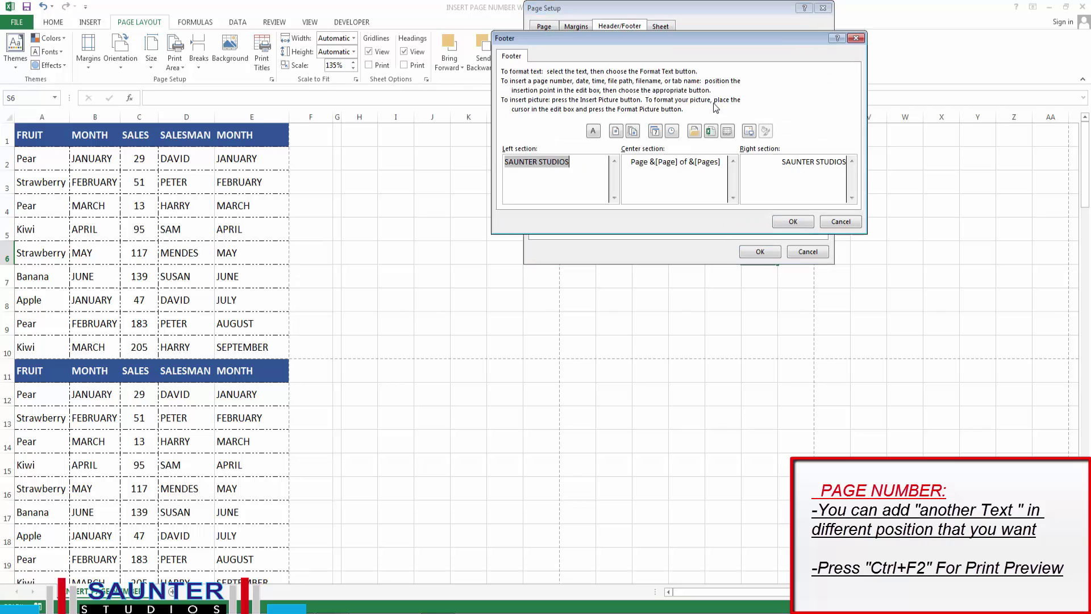
left_click(680, 163)
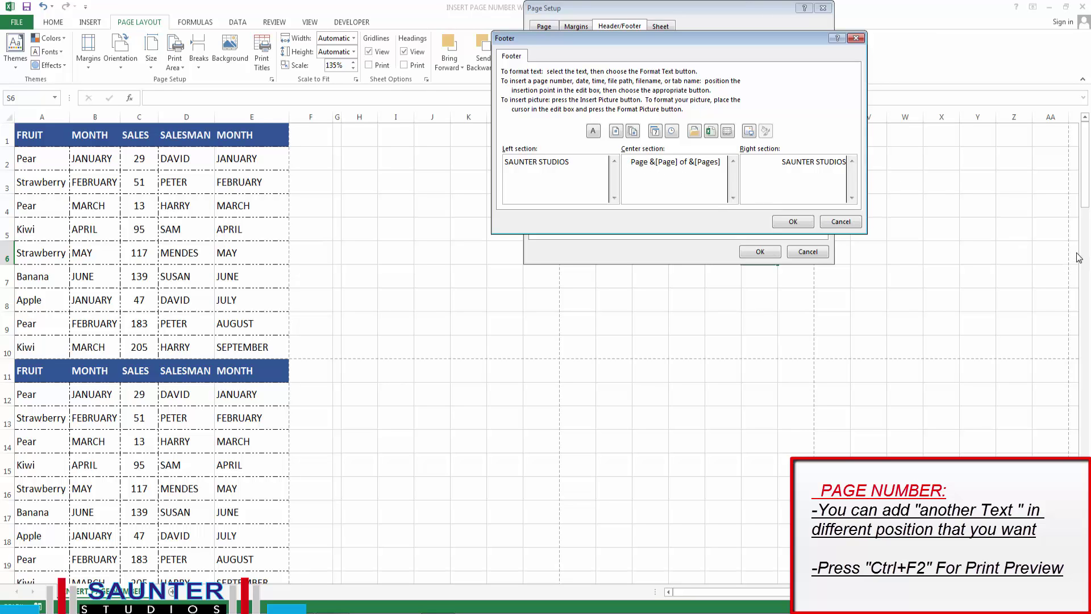
type("S")
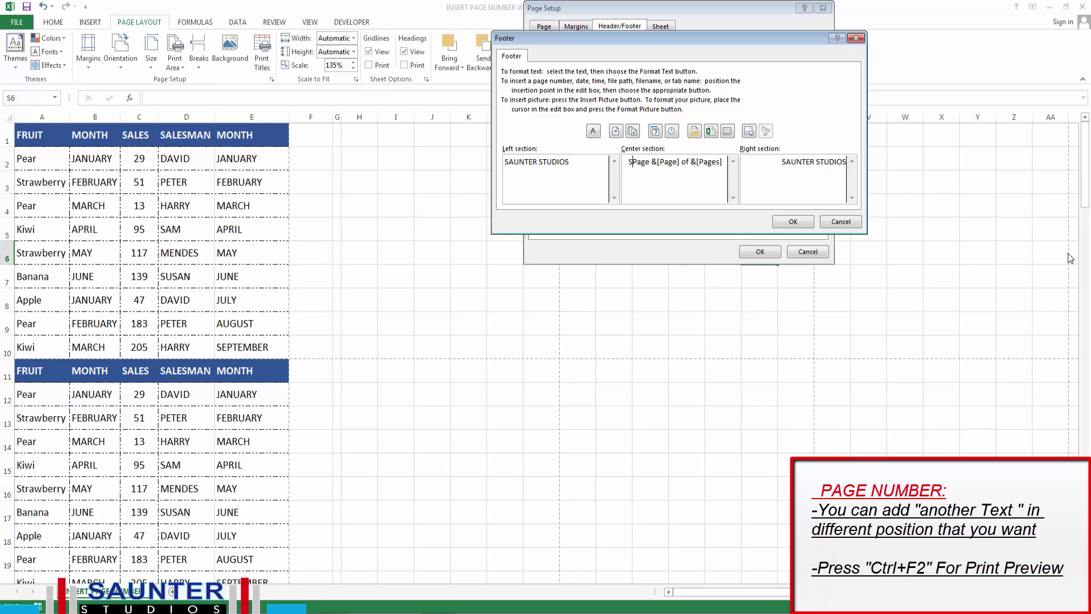
type("AU")
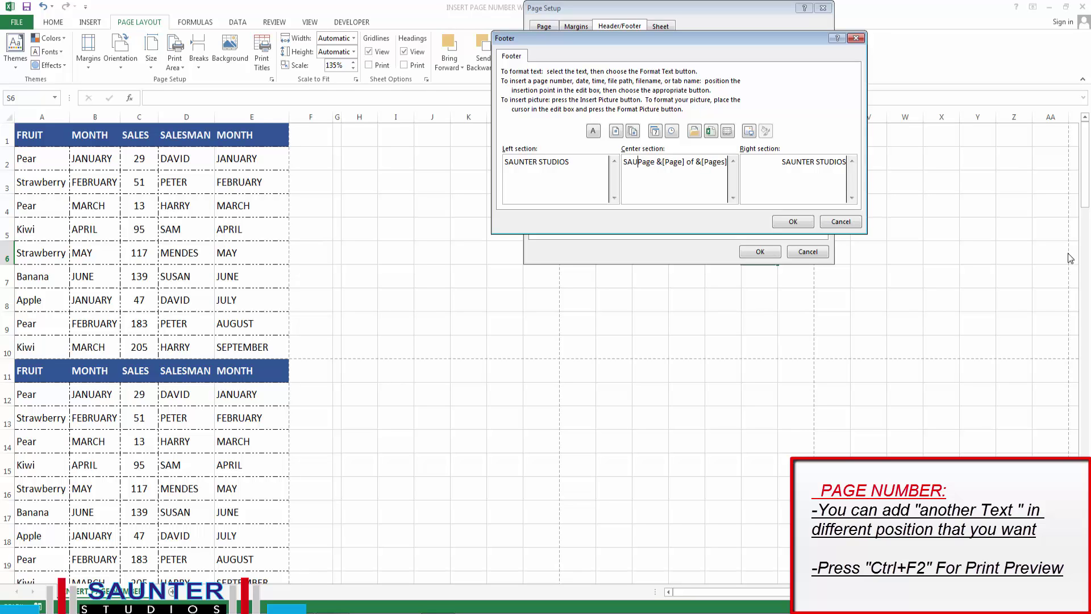
type("NTER")
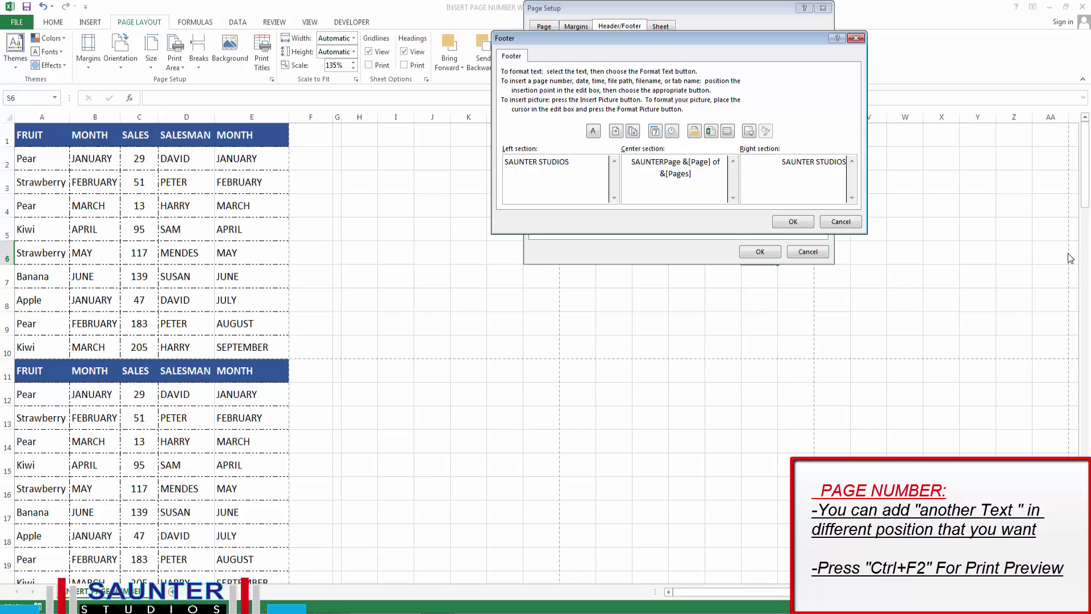
type(" S")
type("TUDIO")
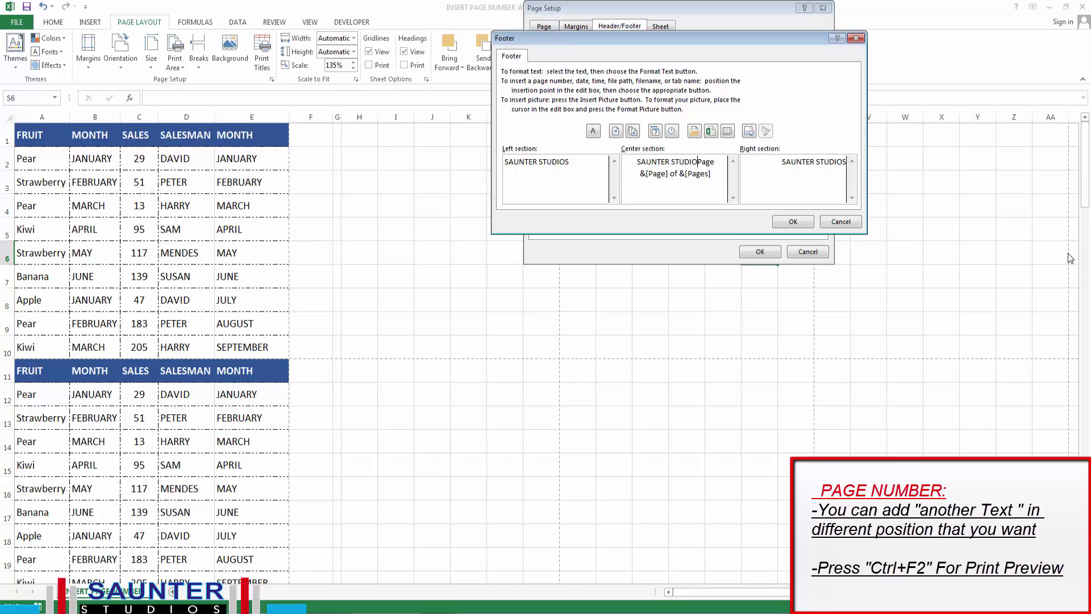
type("S")
left_click(790, 220)
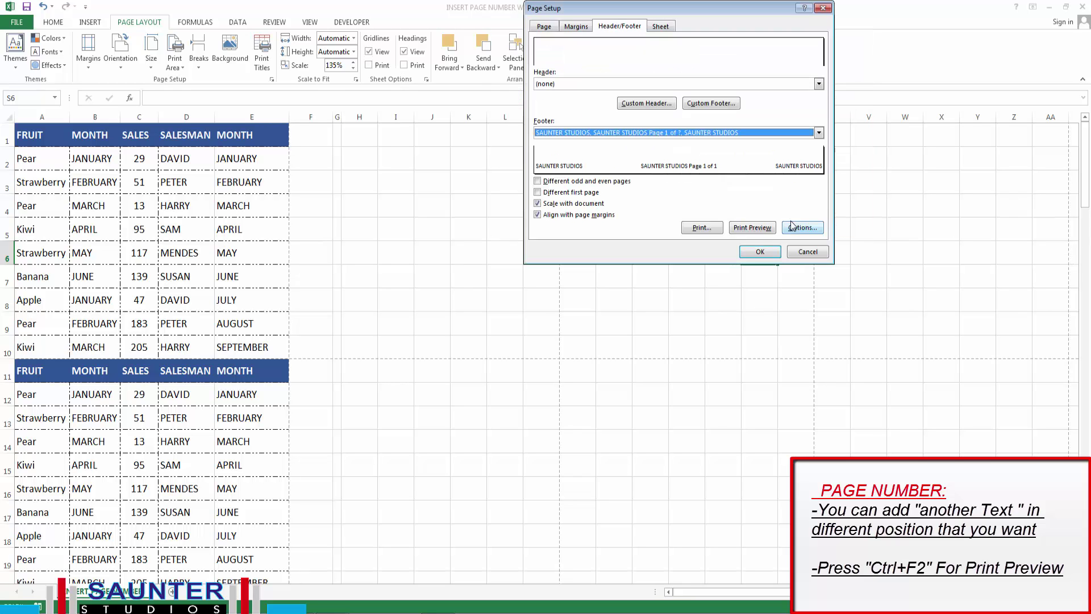
left_click(760, 253)
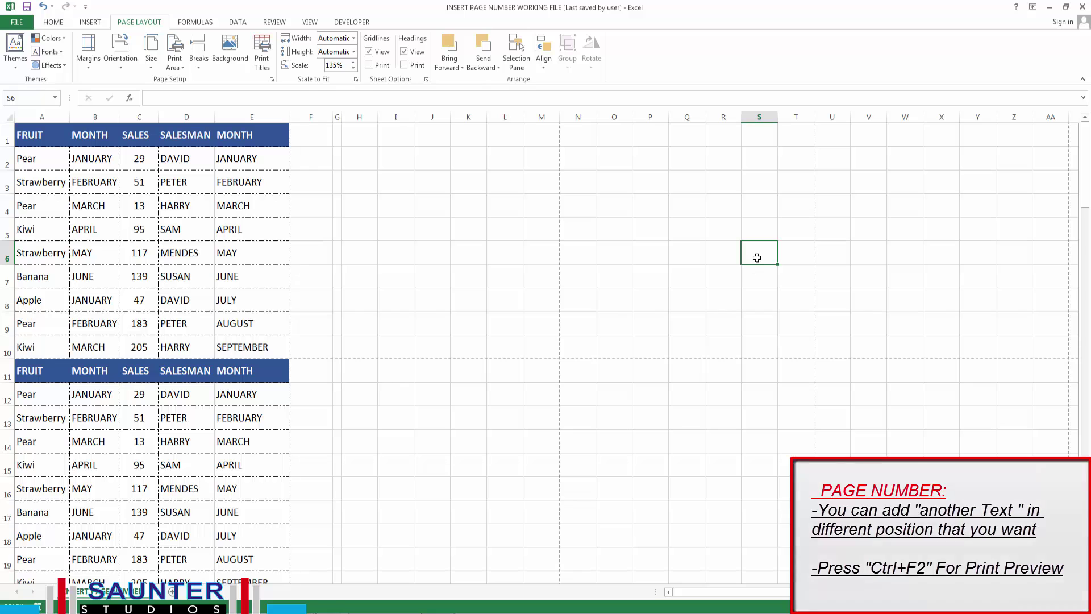
key("ctrl+F2")
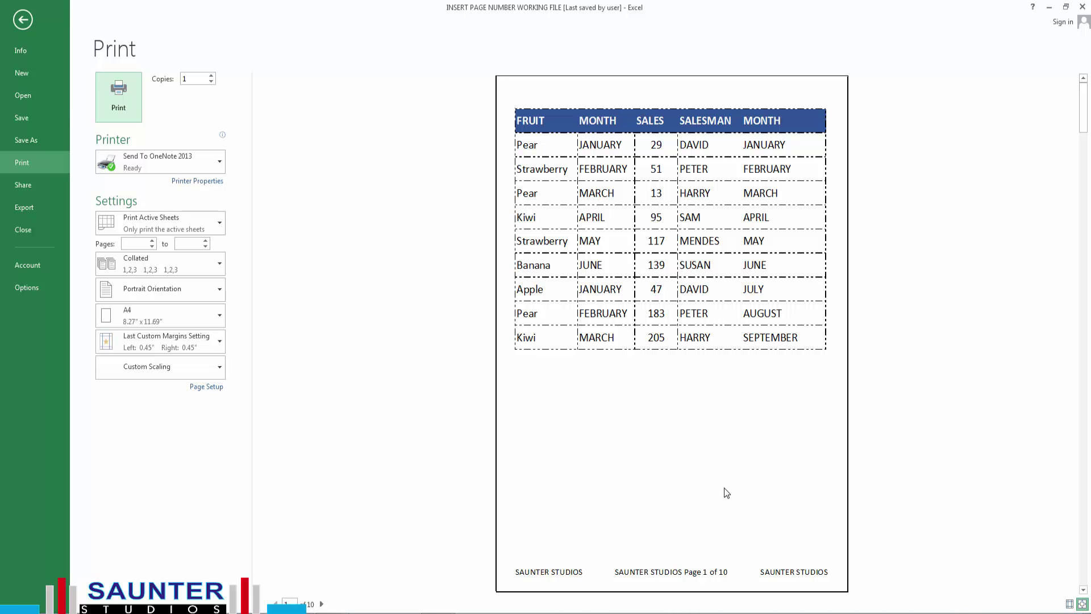
left_click(29, 20)
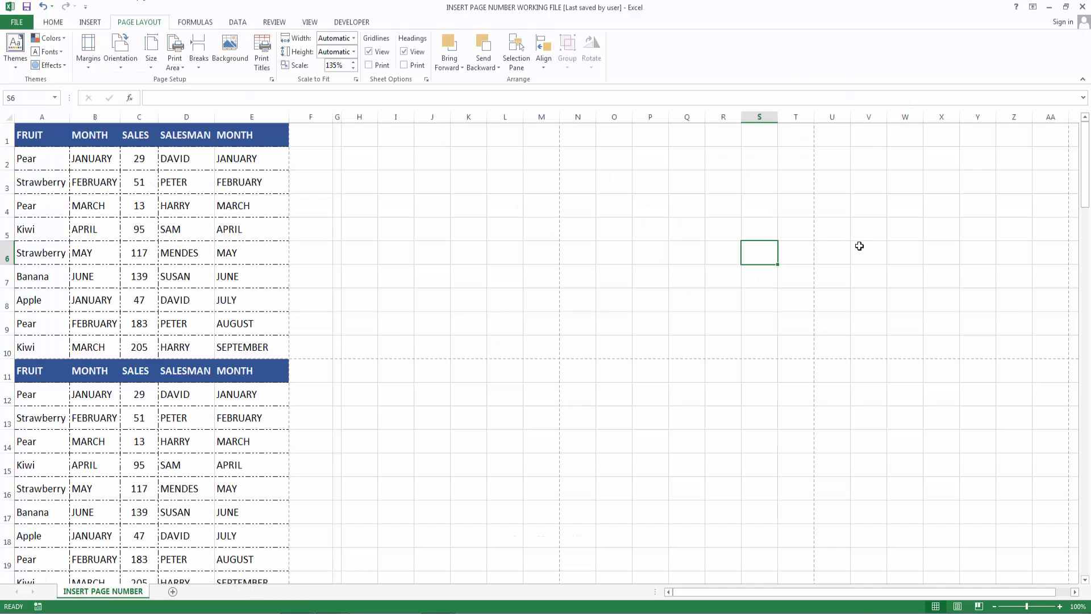